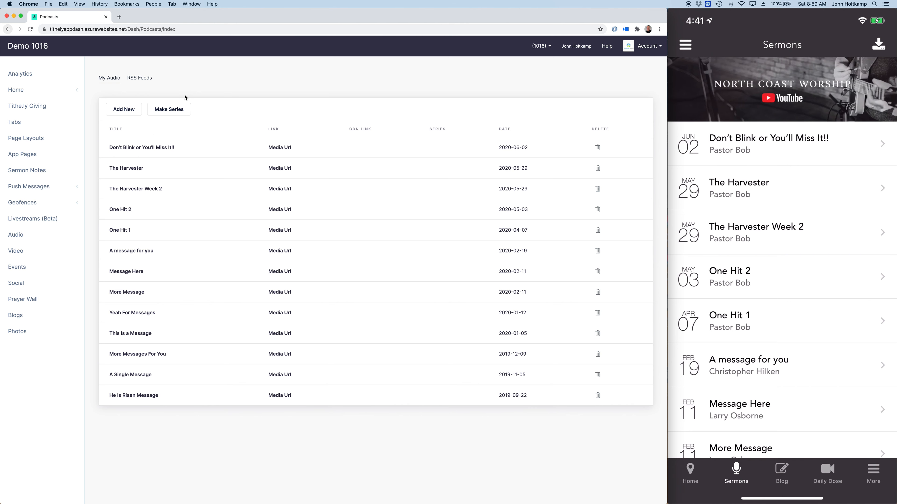
Step: Turn on sermon series categorization for the audio messages and finish the series setup
{"action": "left_click", "coordinate": [159, 108]}
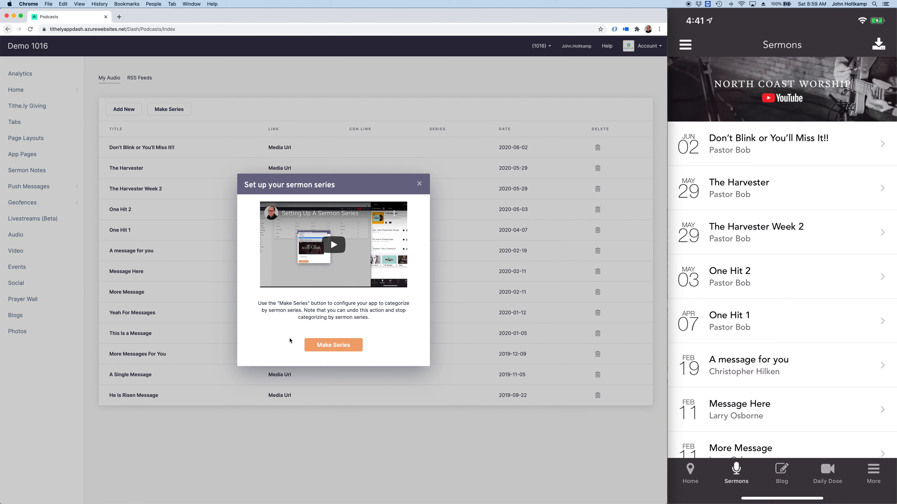
{"action": "mouse_move", "coordinate": [681, 317]}
{"action": "left_click", "coordinate": [328, 347]}
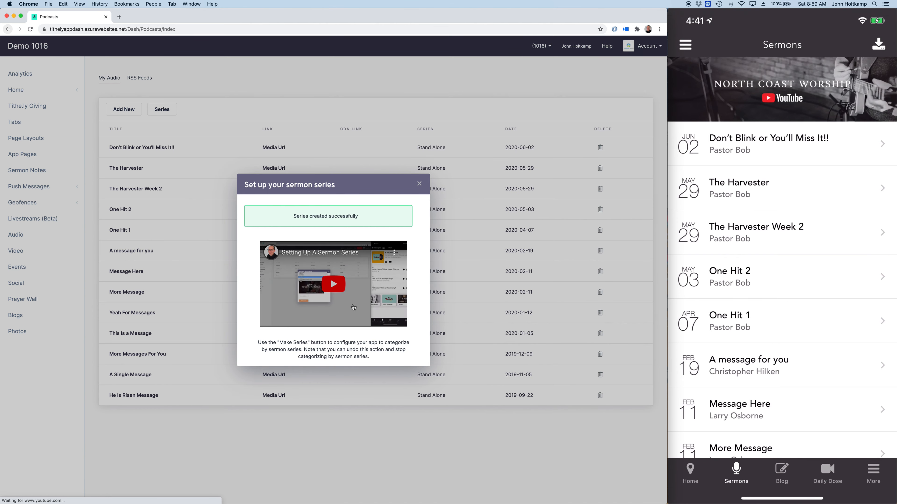
{"action": "scroll", "coordinate": [336, 248], "scroll_direction": "down", "scroll_amount": 3}
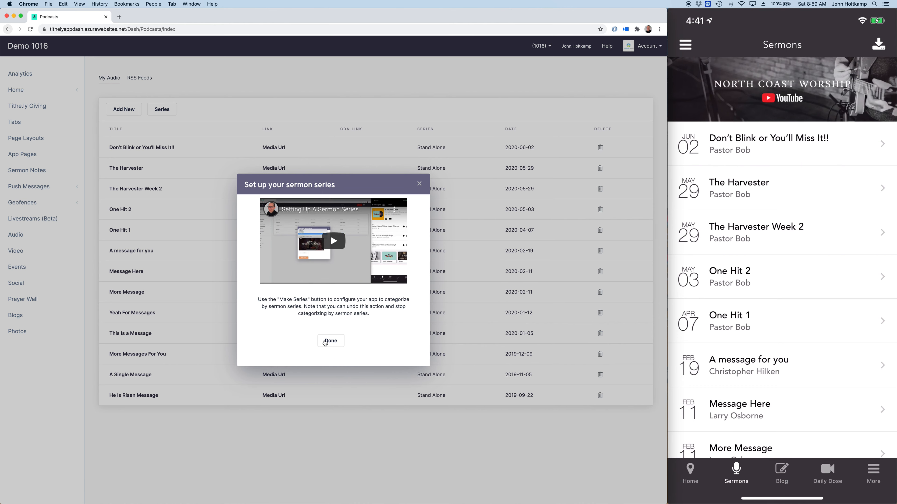
{"action": "left_click", "coordinate": [325, 342]}
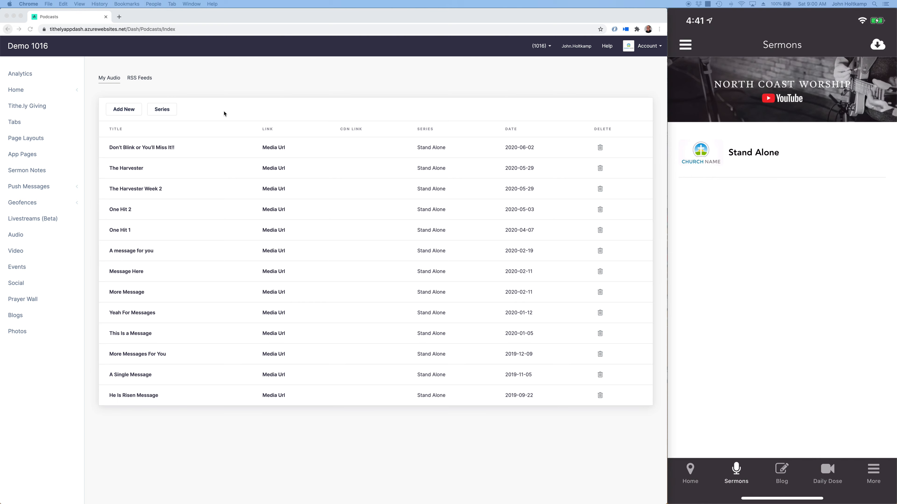
Step: Open the default Stand Alone series for editing and change its title to "Stand Alone Messages"
{"action": "left_click", "coordinate": [167, 112]}
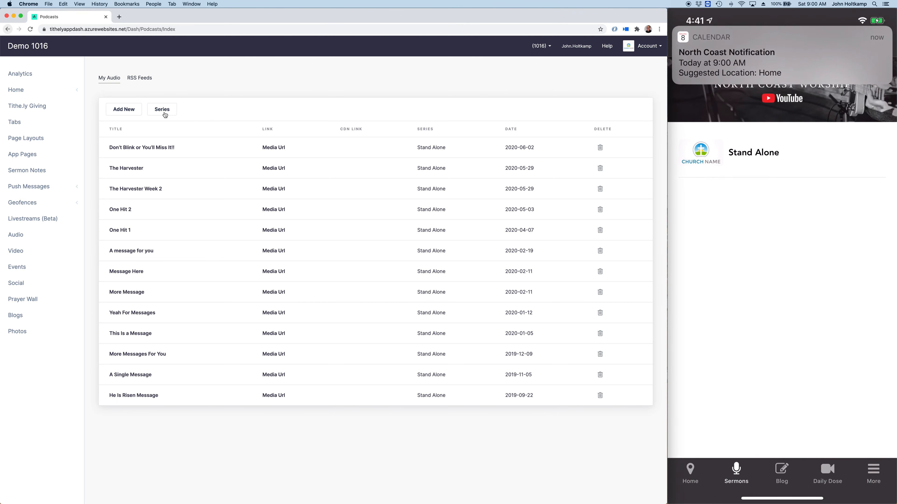
{"action": "left_click", "coordinate": [165, 114]}
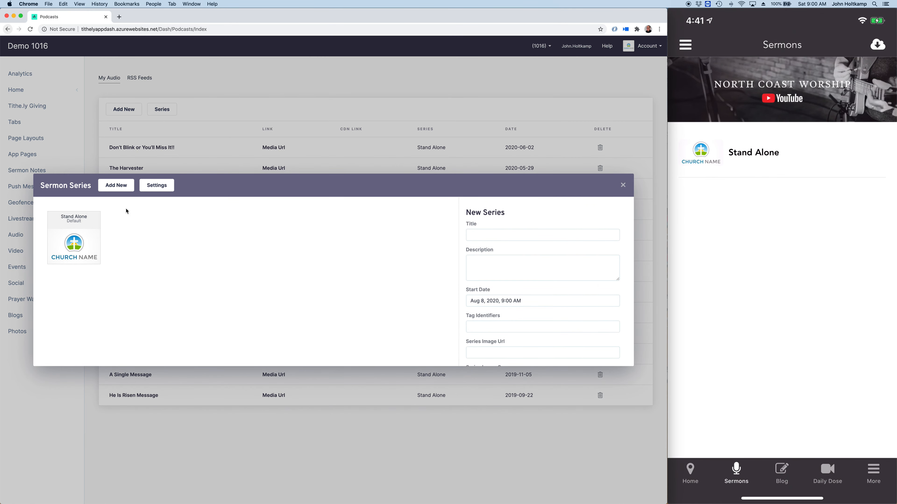
{"action": "left_click", "coordinate": [82, 245]}
{"action": "left_click", "coordinate": [515, 236]}
{"action": "type", "text": "Messages"}
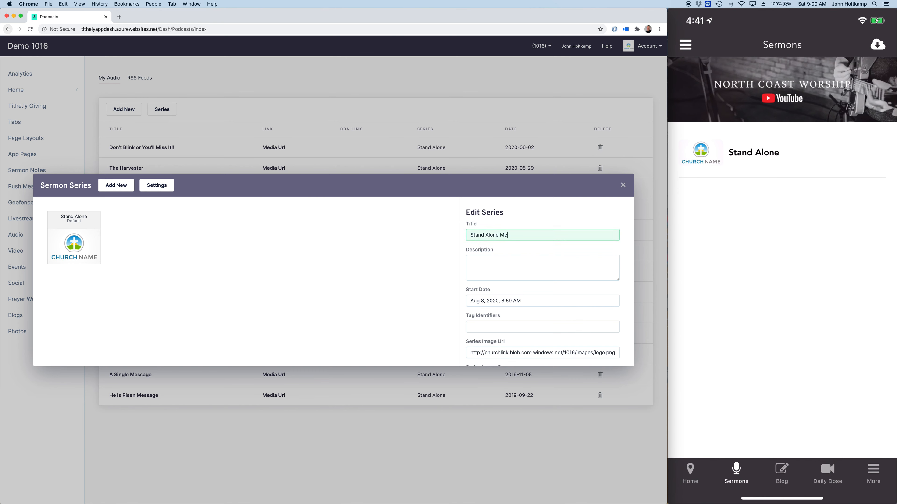
Step: Enter the series description "North Coast messages that don't belong to a series."
{"action": "left_click", "coordinate": [529, 276]}
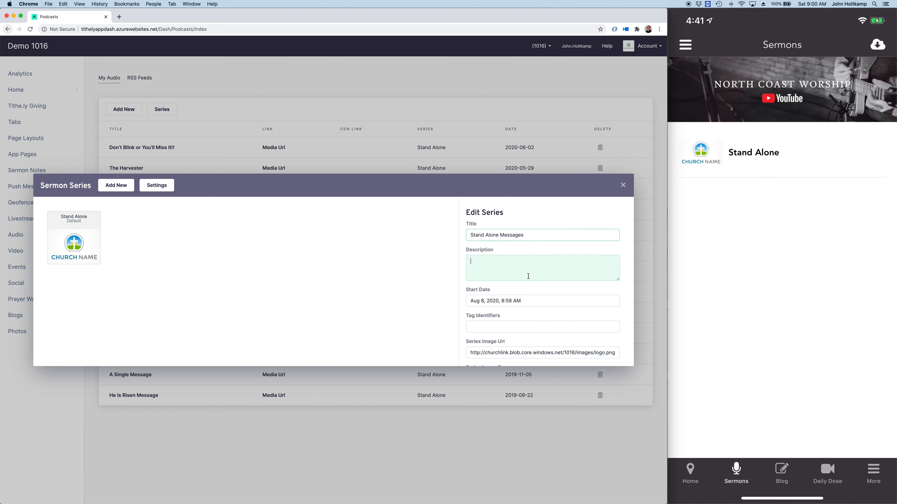
{"action": "type", "text": "North Coast me"}
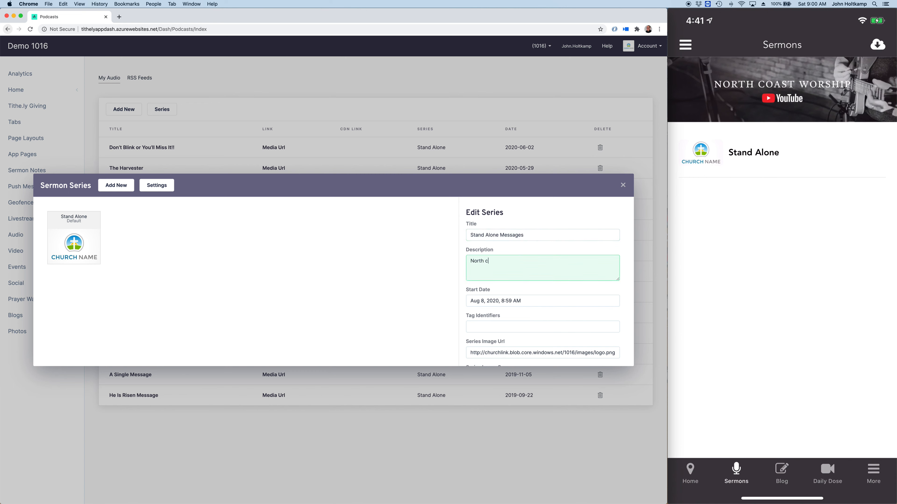
{"action": "type", "text": "ssages that don't belong to a series"}
Step: Replace the series image URL with the copied northcoastchurch.com image link and clear the square image URL
{"action": "scroll", "coordinate": [533, 278], "scroll_direction": "down", "scroll_amount": 4}
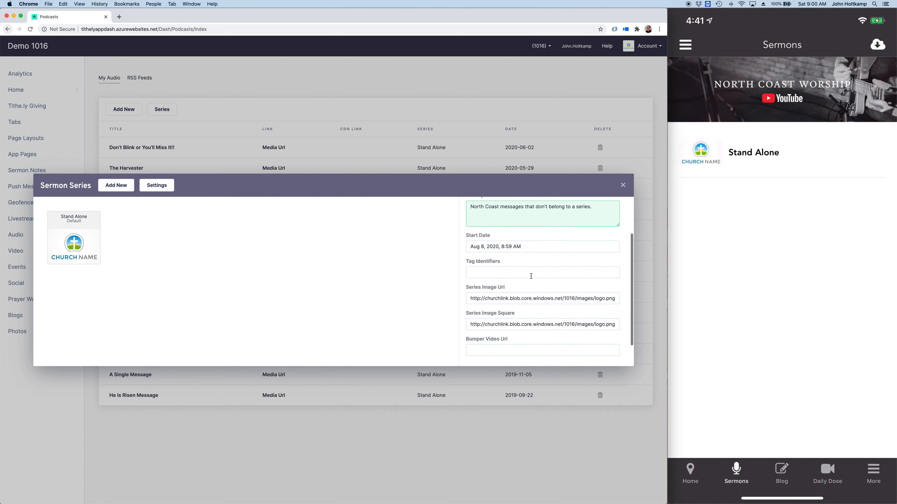
{"action": "triple_click", "coordinate": [480, 291]}
{"action": "key", "text": "super+v"}
{"action": "triple_click", "coordinate": [502, 318]}
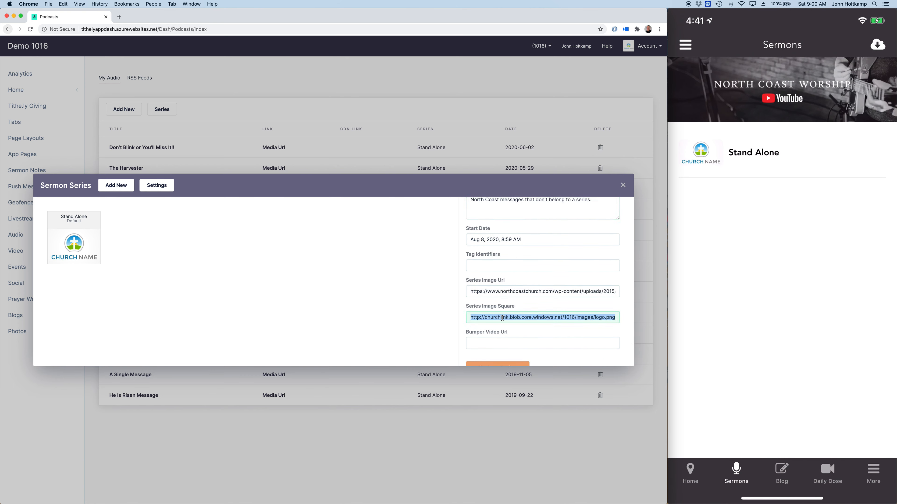
{"action": "key", "text": "BackSpace"}
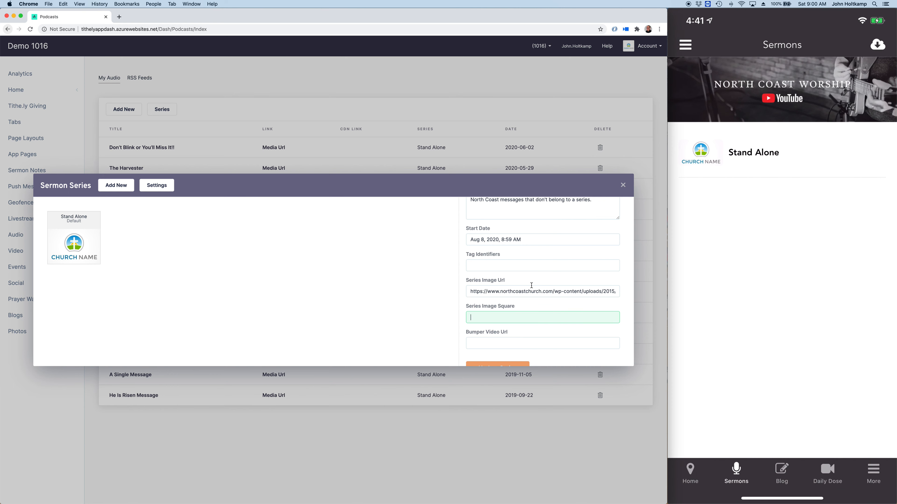
Step: Set the Stand Alone Messages series' start date to February 2, 2020, keeping the 8:59 AM time
{"action": "left_click", "coordinate": [492, 240]}
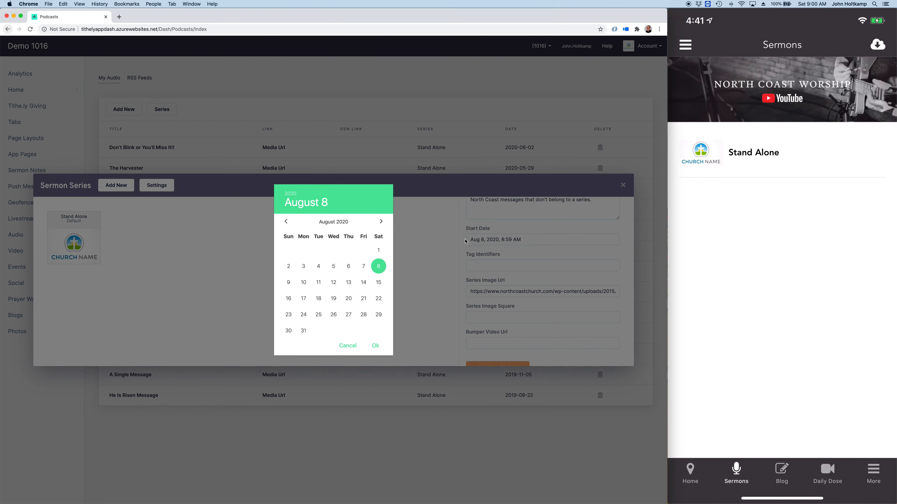
{"action": "left_click", "coordinate": [286, 223]}
{"action": "left_click", "coordinate": [286, 223]}
{"action": "left_click", "coordinate": [287, 223]}
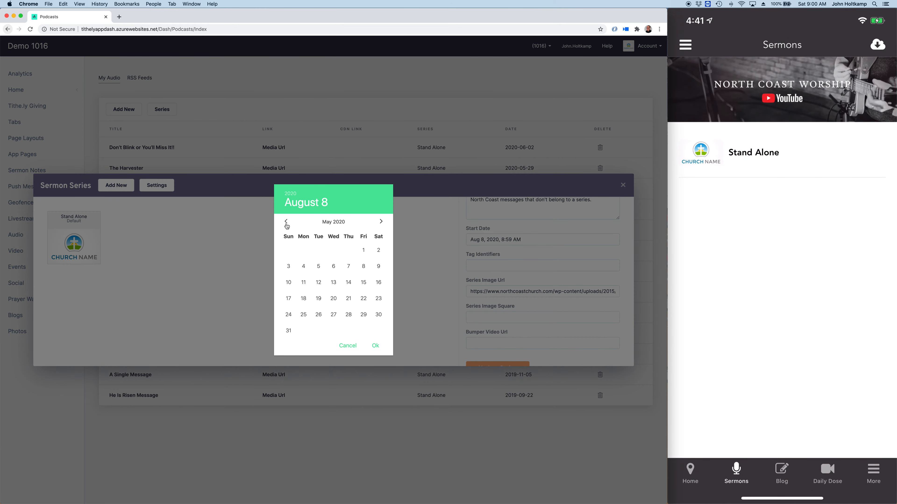
{"action": "left_click", "coordinate": [287, 223]}
{"action": "left_click", "coordinate": [286, 229]}
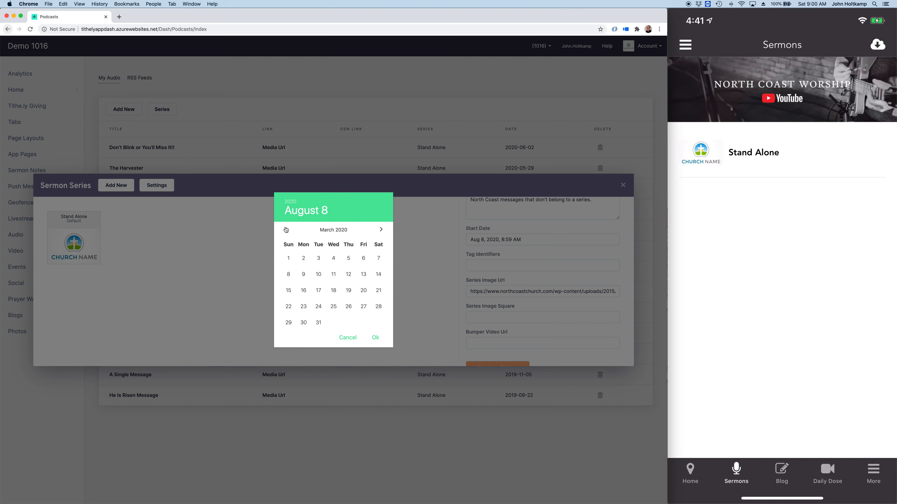
{"action": "left_click", "coordinate": [287, 230]}
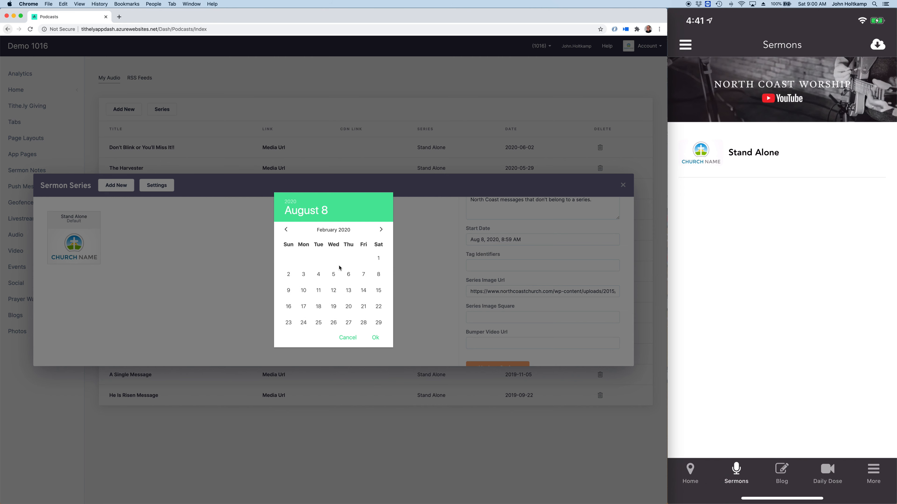
{"action": "left_click", "coordinate": [289, 277]}
{"action": "left_click", "coordinate": [374, 338]}
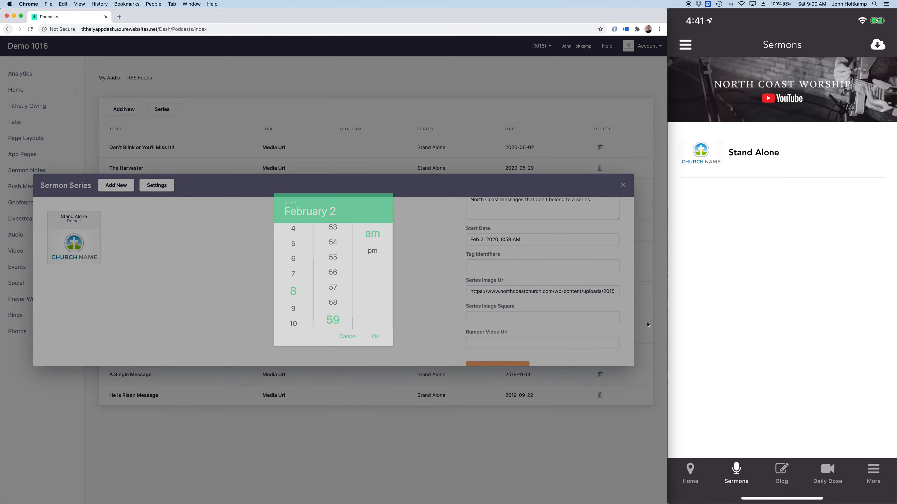
{"action": "left_click", "coordinate": [648, 324]}
Step: Save the Stand Alone Messages series changes and close the series manager
{"action": "scroll", "coordinate": [593, 315], "scroll_direction": "down", "scroll_amount": 1}
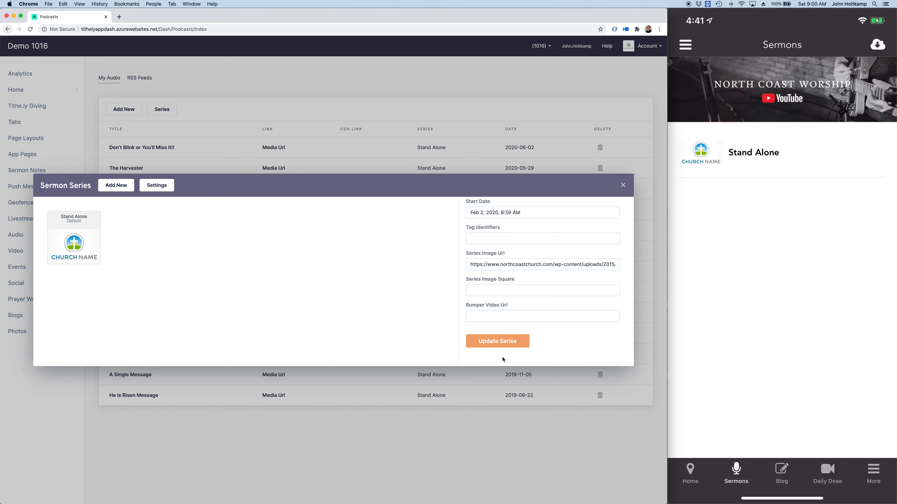
{"action": "left_click", "coordinate": [496, 343]}
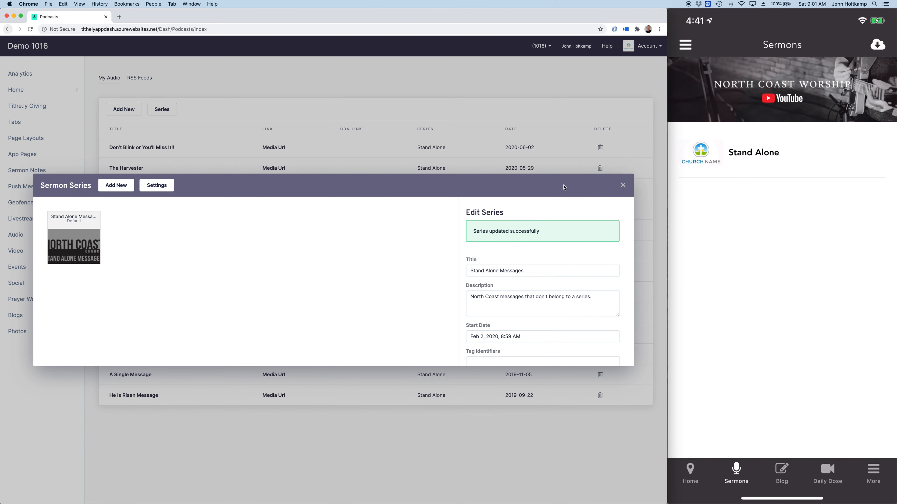
{"action": "left_click", "coordinate": [622, 186]}
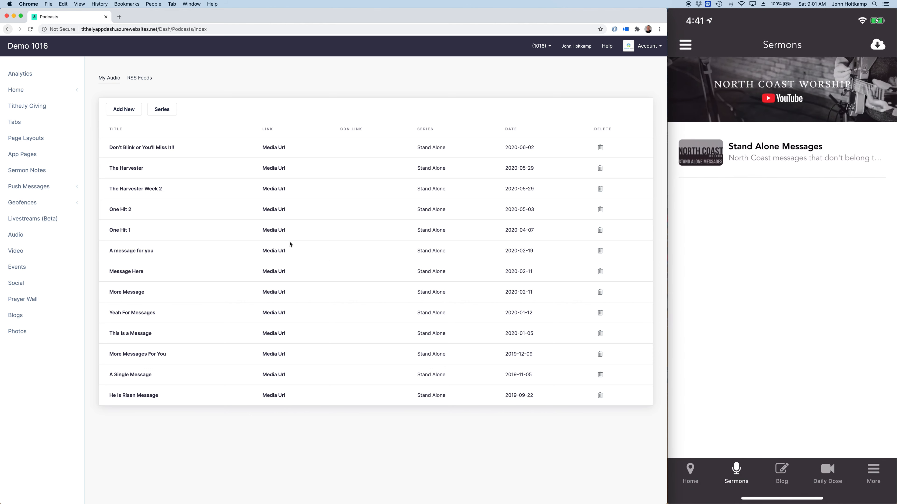
Step: Begin a new sermon series with the copied northcoastchurch.com image URL and the title "The Book of Acts"
{"action": "left_click", "coordinate": [159, 110]}
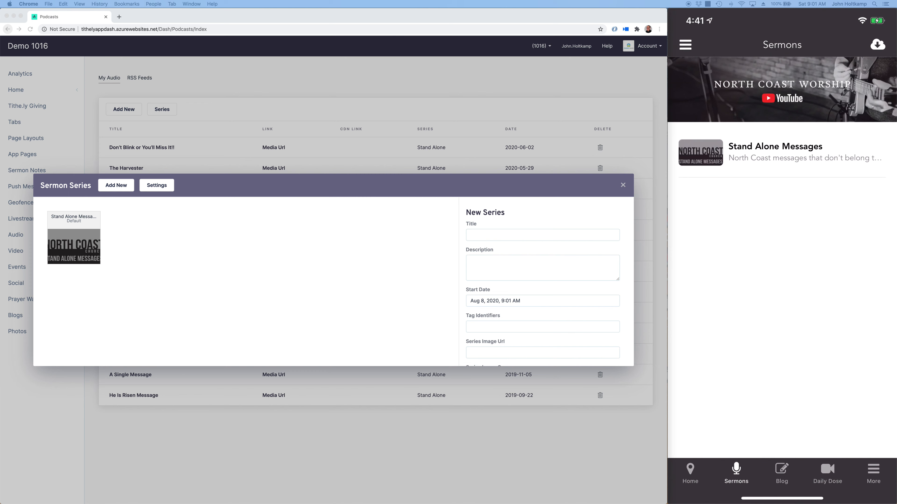
{"action": "scroll", "coordinate": [519, 242], "scroll_direction": "down", "scroll_amount": 5}
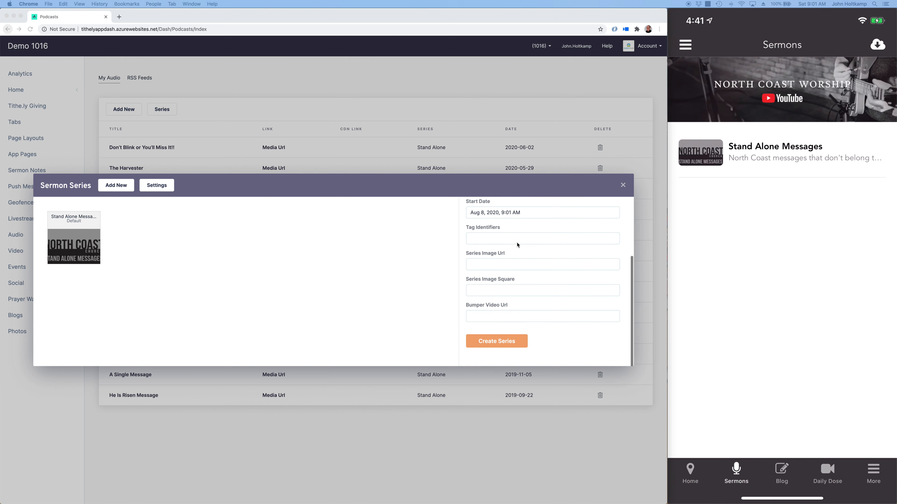
{"action": "left_click", "coordinate": [489, 264]}
{"action": "left_click", "coordinate": [488, 267]}
{"action": "key", "text": "super+v"}
{"action": "scroll", "coordinate": [487, 263], "scroll_direction": "up", "scroll_amount": 5}
{"action": "left_click", "coordinate": [487, 235]}
{"action": "type", "text": "The Book of Acts"}
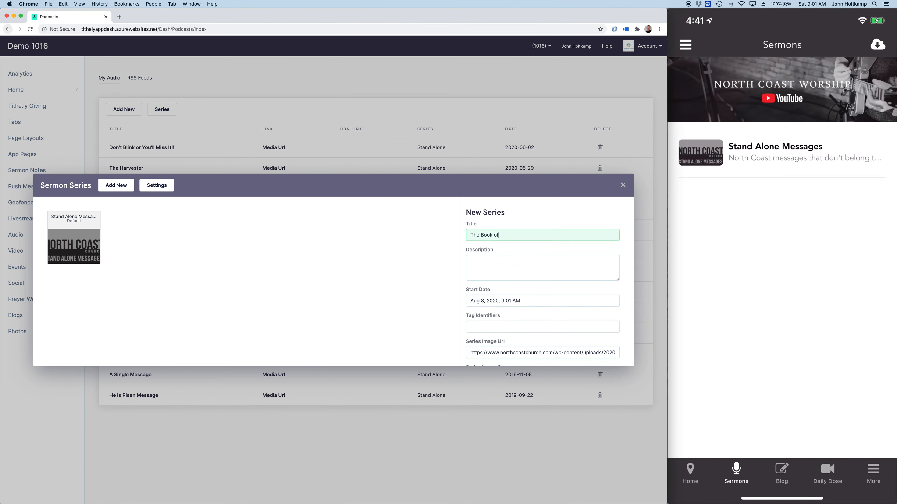
Step: Add the description "Dive into the exciting stories from Acts" and create the series
{"action": "left_click", "coordinate": [512, 274]}
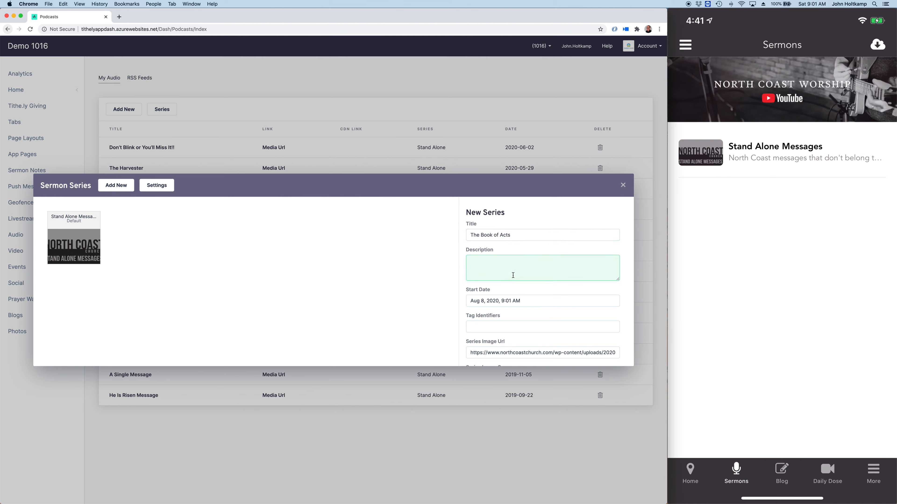
{"action": "type", "text": "Dive into the exciting stories form"}
{"action": "key", "text": "BackSpace"}
{"action": "key", "text": "BackSpace"}
{"action": "key", "text": "BackSpace"}
{"action": "type", "text": "rom Acts"}
{"action": "scroll", "coordinate": [510, 321], "scroll_direction": "down", "scroll_amount": 3}
{"action": "left_click", "coordinate": [511, 342]}
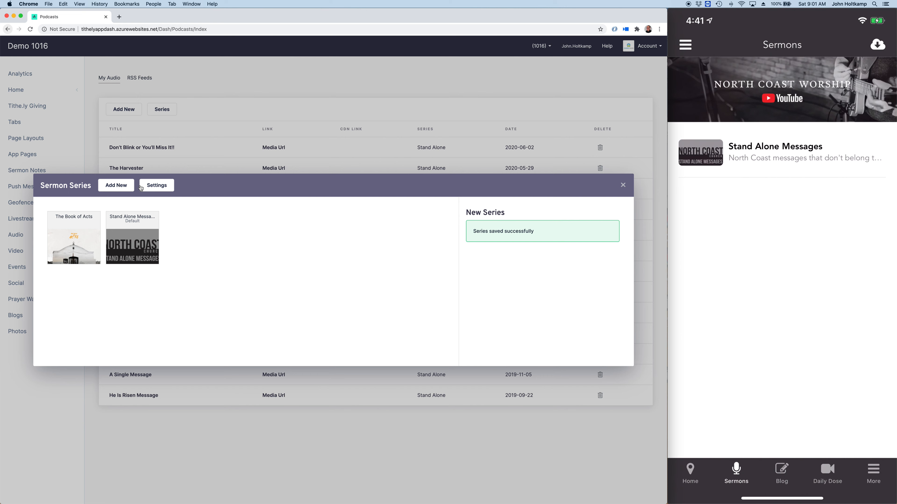
Step: Begin another new series titled "Mark" with the description "Explore the book of Mark"
{"action": "left_click_drag", "start_coordinate": [88, 186], "coordinate": [119, 188]}
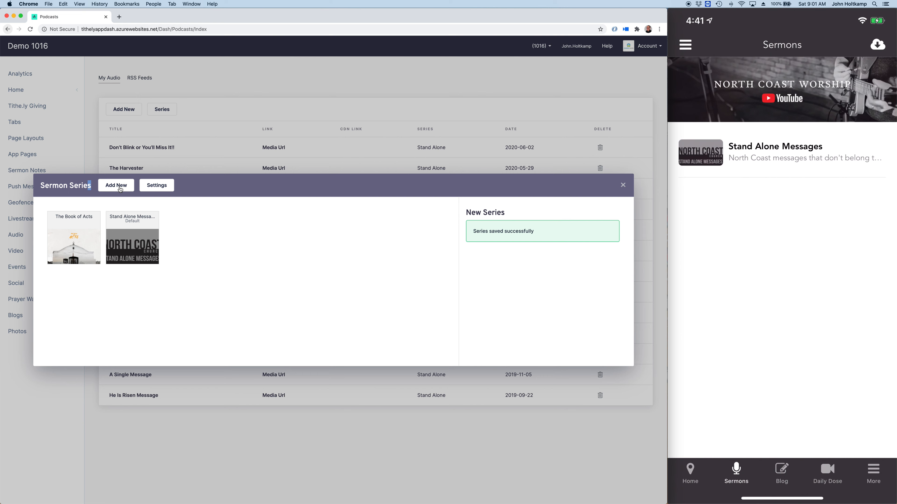
{"action": "left_click", "coordinate": [165, 190]}
{"action": "left_click", "coordinate": [123, 190]}
{"action": "left_click", "coordinate": [485, 235]}
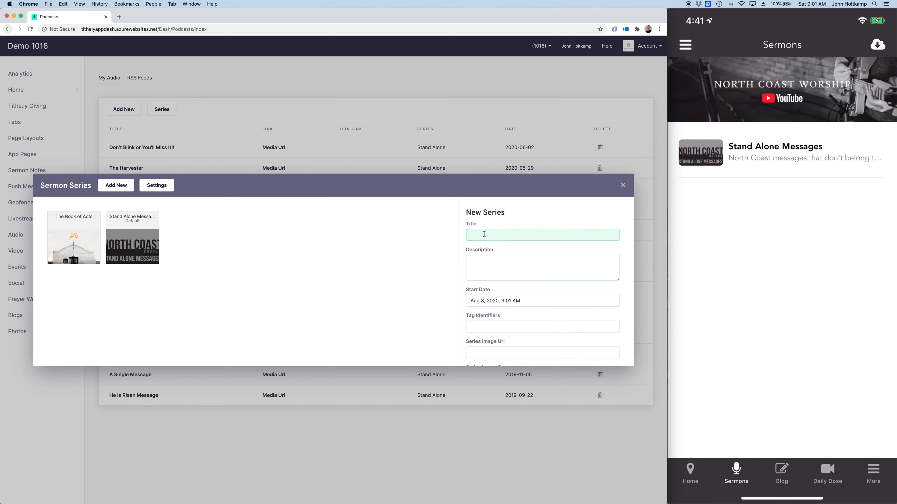
{"action": "type", "text": "Mark"}
{"action": "left_click", "coordinate": [516, 276]}
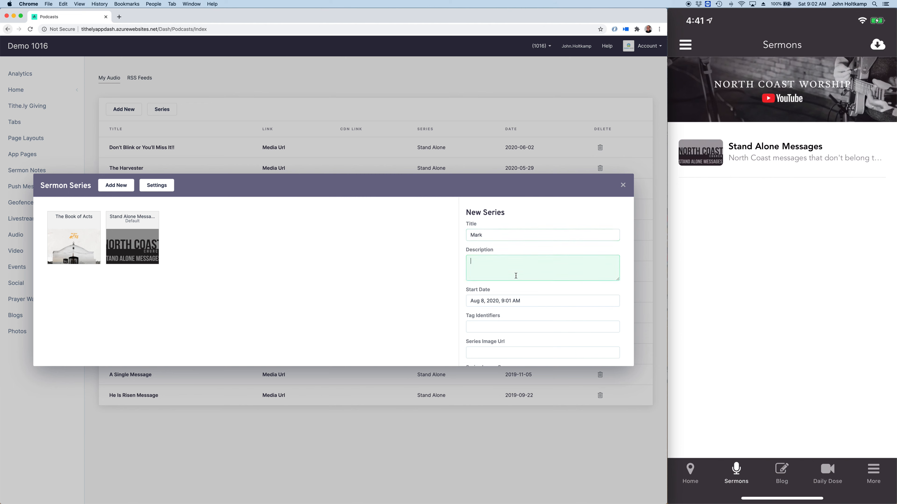
{"action": "type", "text": "Explore the book of Mark"}
Step: Set the Mark series' start date to July 5, 2020, keeping the 9:01 AM time
{"action": "left_click", "coordinate": [512, 304]}
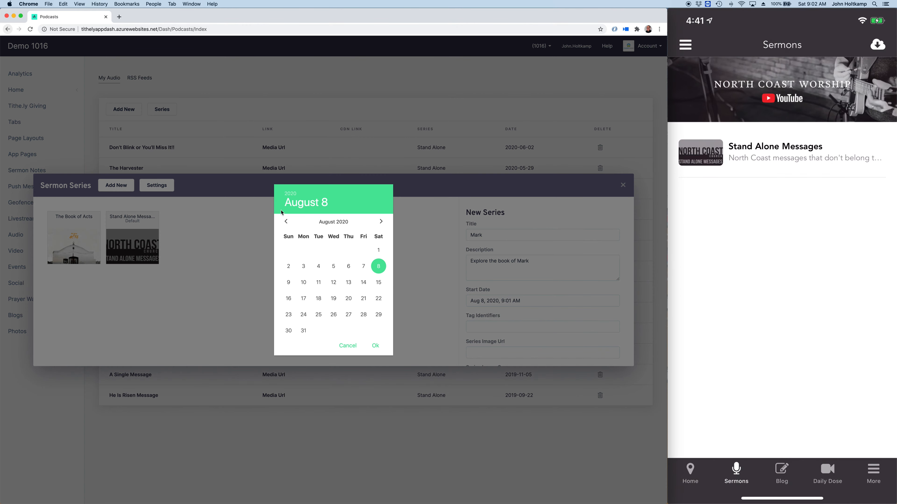
{"action": "left_click", "coordinate": [286, 228]}
{"action": "left_click", "coordinate": [288, 275]}
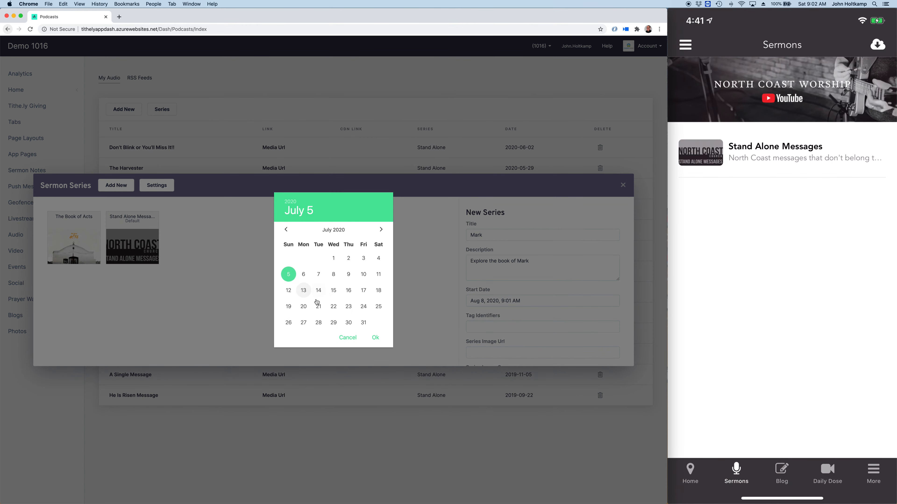
{"action": "left_click", "coordinate": [375, 337]}
{"action": "left_click", "coordinate": [375, 338]}
Step: Paste the copied Mark-Sermon-Player image link as the series image URL and create the Mark series
{"action": "scroll", "coordinate": [526, 326], "scroll_direction": "down", "scroll_amount": 2}
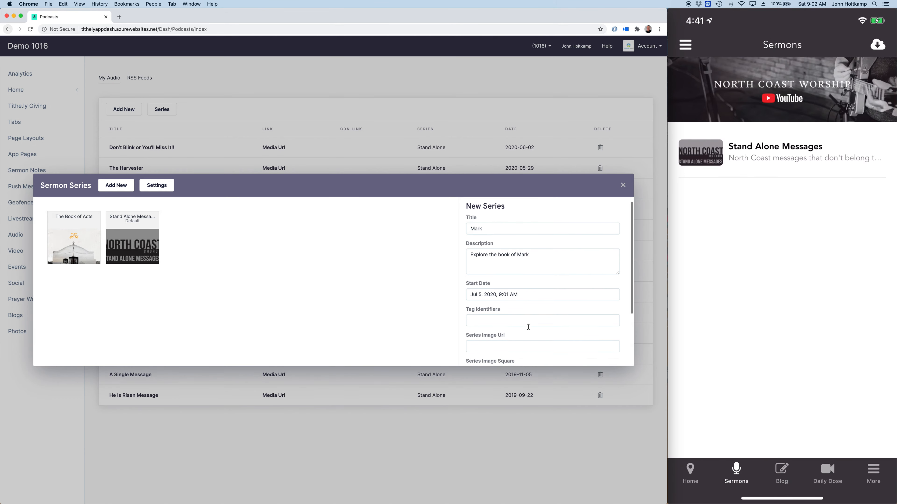
{"action": "left_click", "coordinate": [487, 316]}
{"action": "key", "text": "cmd+v"}
{"action": "scroll", "coordinate": [488, 318], "scroll_direction": "down", "scroll_amount": 2}
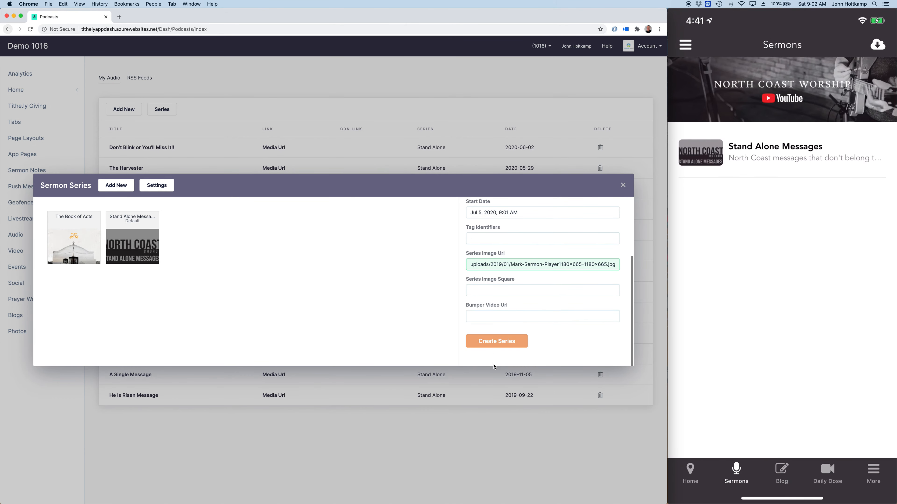
{"action": "left_click", "coordinate": [488, 344]}
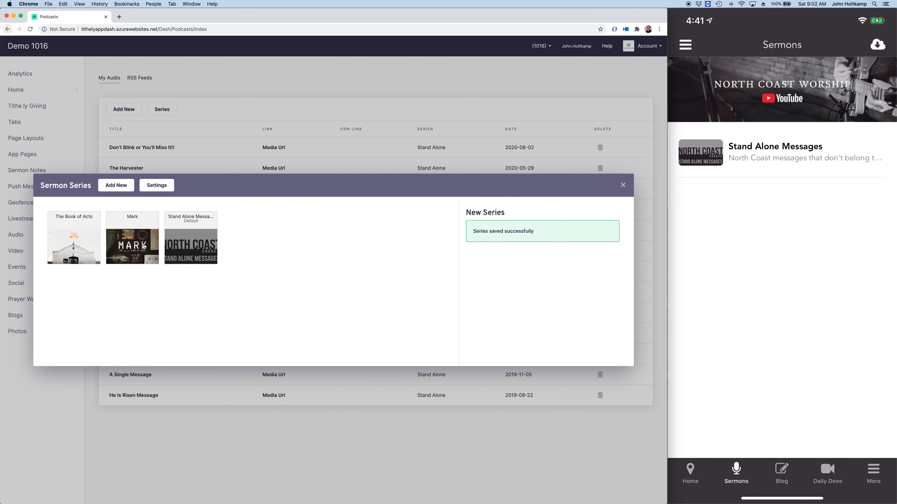
Step: Start a new series titled "One Hit Wonder" with the description "God can use anyone to help accomplish His goals"
{"action": "left_click", "coordinate": [144, 246]}
{"action": "left_click", "coordinate": [85, 246]}
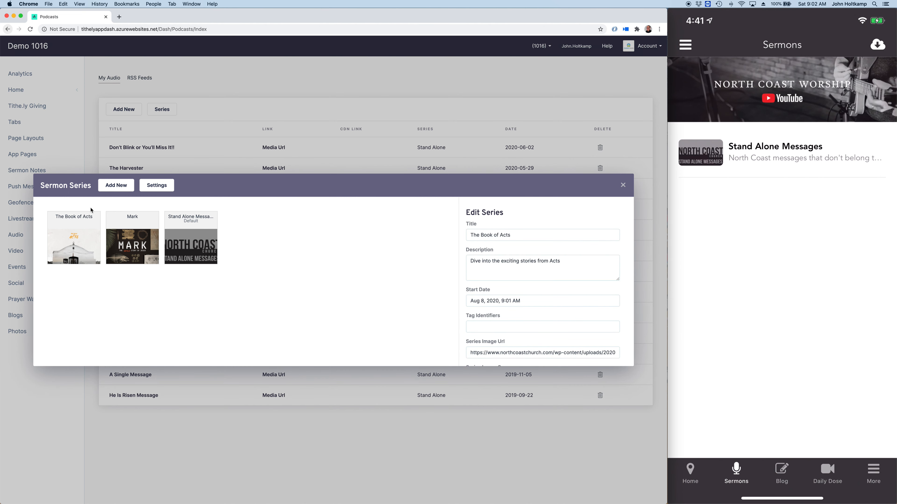
{"action": "left_click", "coordinate": [115, 186]}
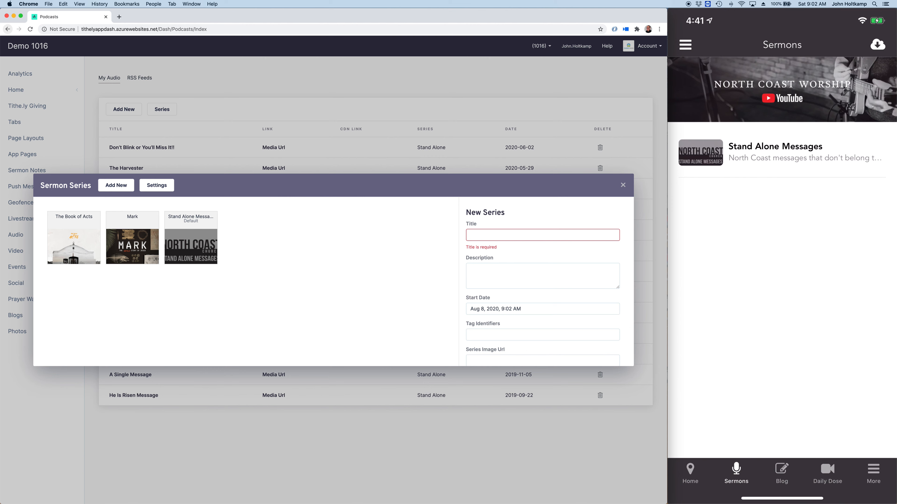
{"action": "left_click", "coordinate": [481, 234]}
{"action": "type", "text": "One Hit"}
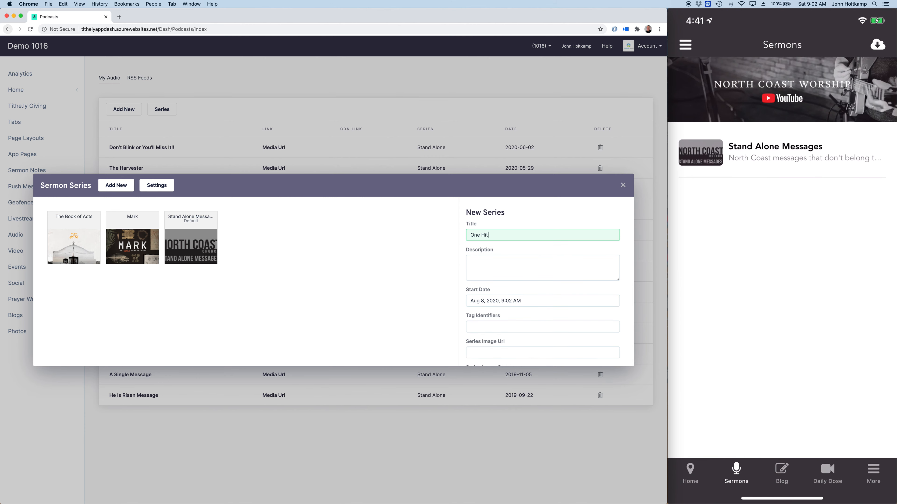
{"action": "type", "text": " Wonder"}
{"action": "left_click", "coordinate": [473, 273]}
{"action": "type", "text": "God can use"}
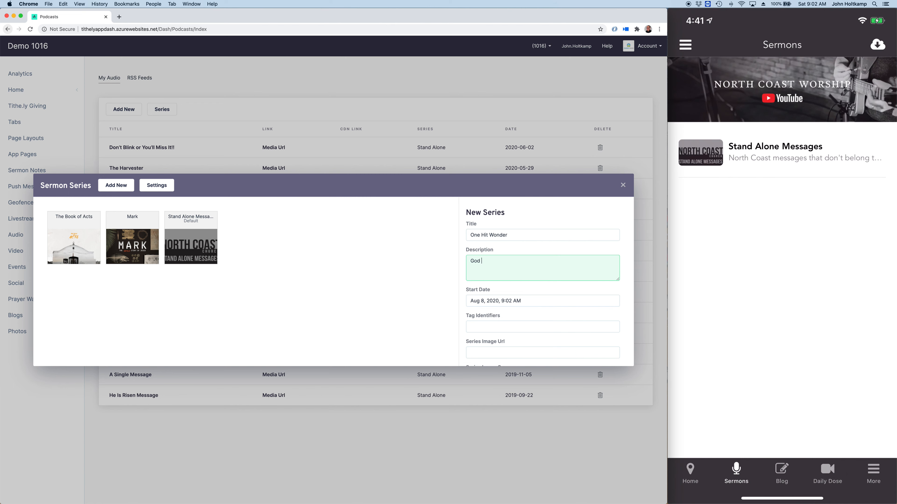
{"action": "type", "text": " anyone to help accomplish His goals"}
Step: Set the One Hit Wonder series' start date to June 7, 2020, keeping the 9:02 AM time
{"action": "left_click", "coordinate": [480, 301]}
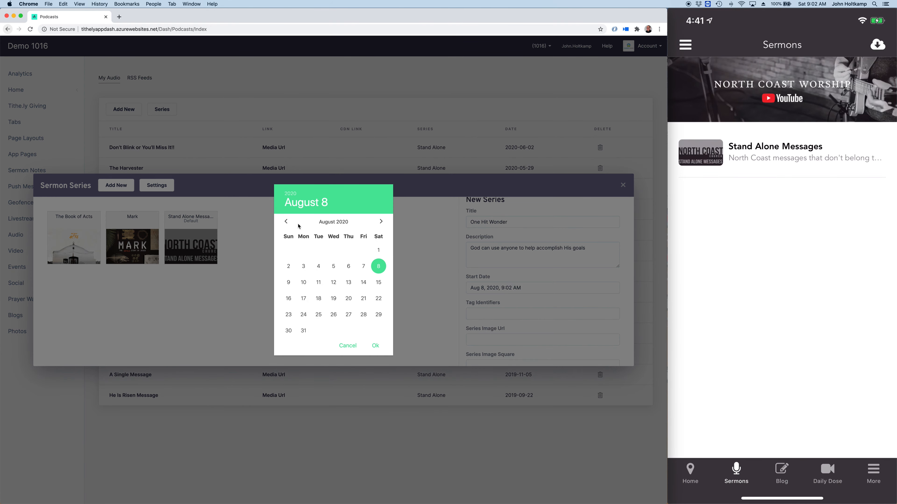
{"action": "left_click", "coordinate": [286, 222]}
{"action": "left_click", "coordinate": [287, 229]}
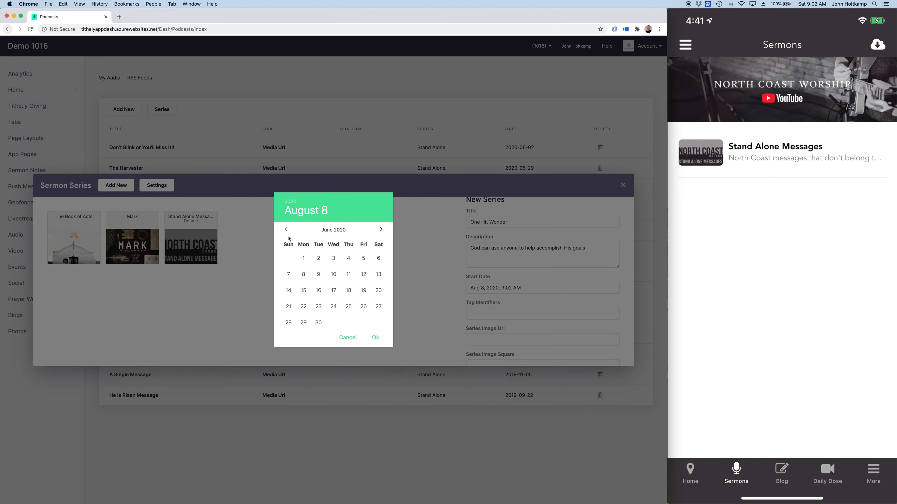
{"action": "left_click", "coordinate": [288, 274]}
{"action": "left_click", "coordinate": [373, 337]}
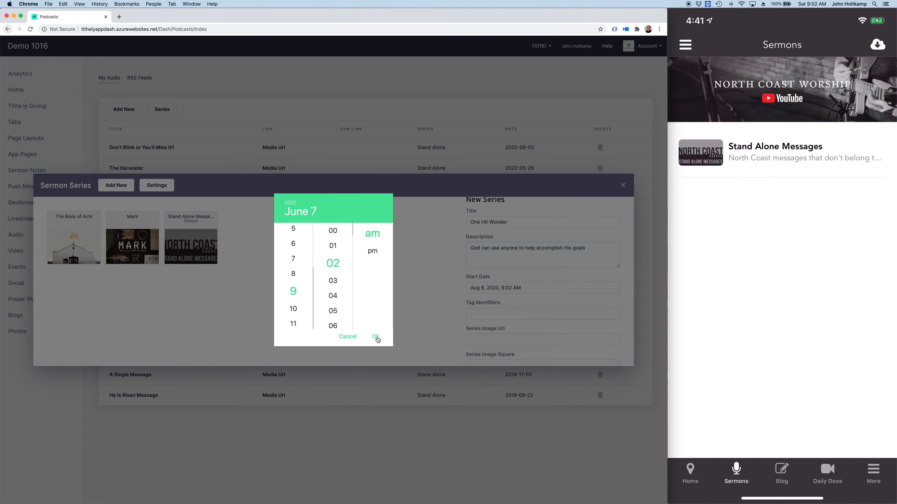
{"action": "left_click", "coordinate": [374, 337]}
Step: Paste the copied 1hitwonder-player image link as the series image URL and create the One Hit Wonder series
{"action": "left_click", "coordinate": [499, 338]}
{"action": "key", "text": "ctrl+v"}
{"action": "scroll", "coordinate": [499, 338], "scroll_direction": "down", "scroll_amount": 4}
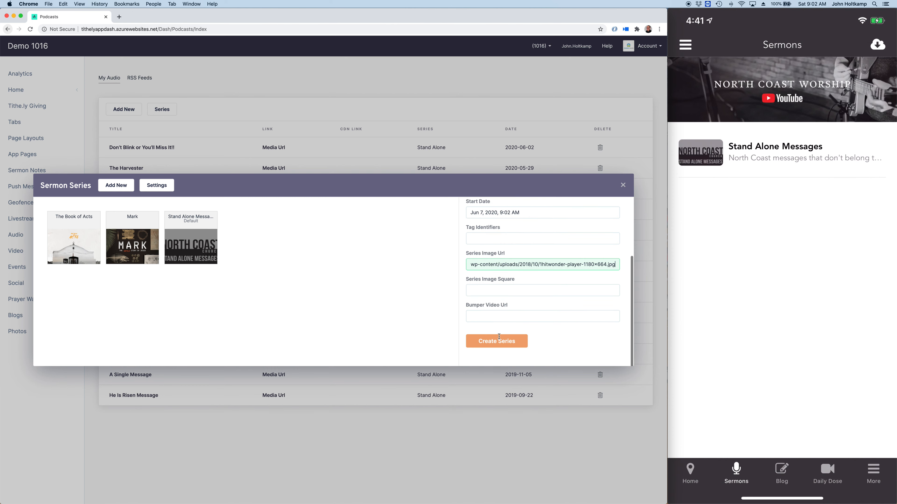
{"action": "left_click", "coordinate": [498, 340]}
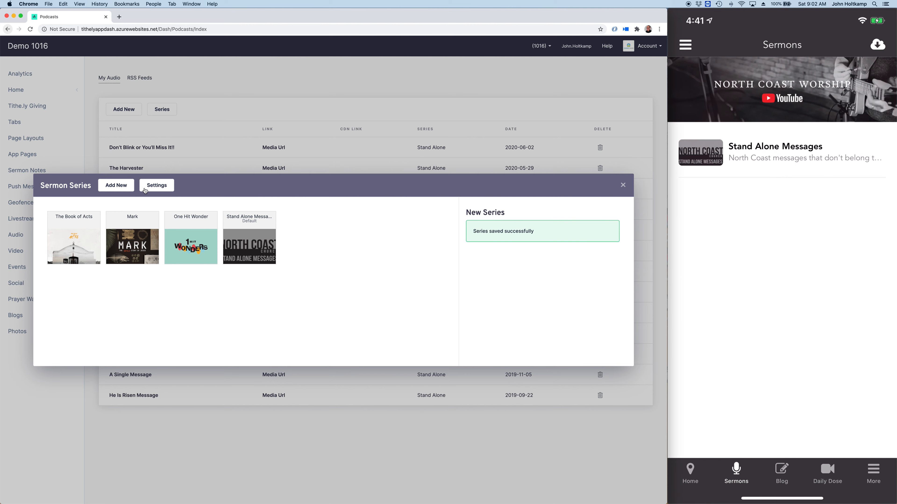
Step: Start another series titled "Why Am I Here" with the description "Discover the reason God has placed us on the earth."
{"action": "left_click", "coordinate": [156, 191]}
{"action": "left_click", "coordinate": [120, 190]}
{"action": "left_click", "coordinate": [509, 234]}
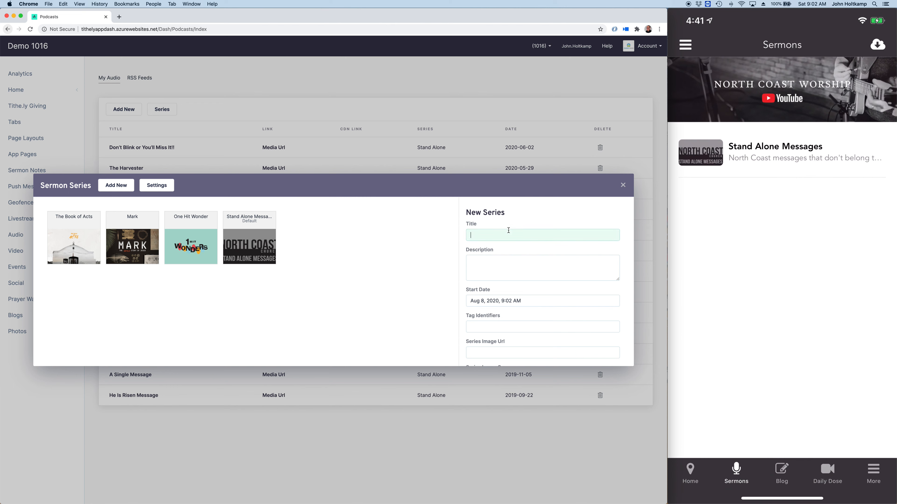
{"action": "type", "text": "Why Am I Here"}
{"action": "left_click", "coordinate": [496, 274]}
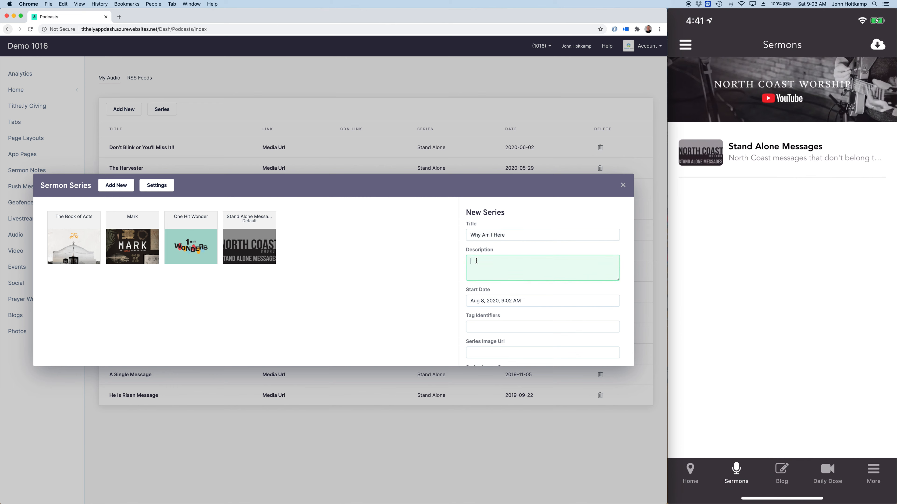
{"action": "type", "text": "Discover the reason God has placed us on  the earth."}
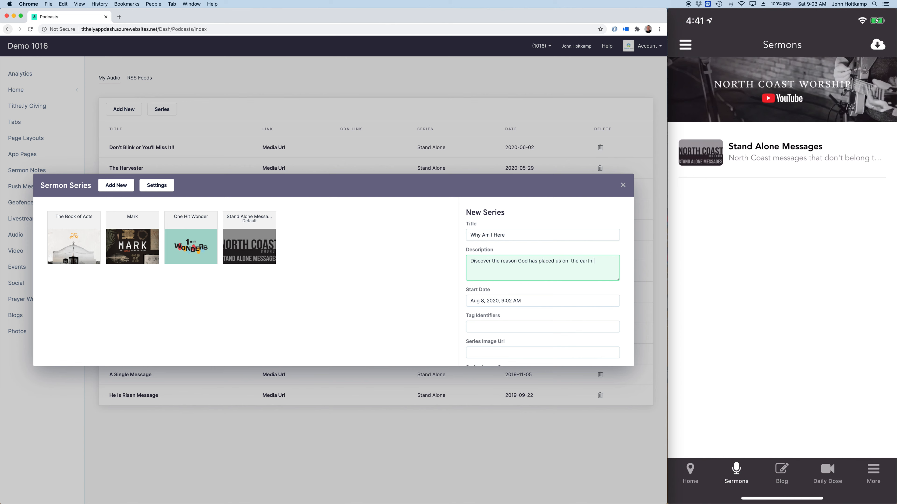
Step: Paste the copied northcoastchurch.com image link as the Why Am I Here series' image URL
{"action": "scroll", "coordinate": [469, 303], "scroll_direction": "down", "scroll_amount": 3}
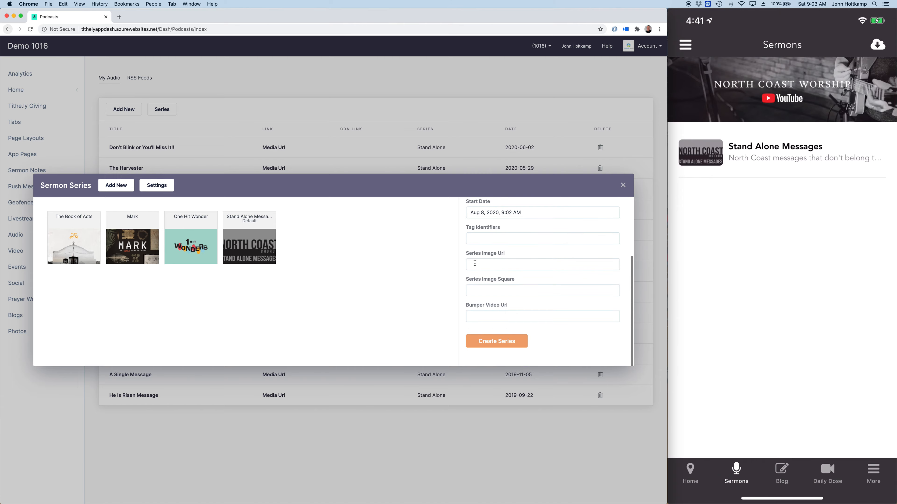
{"action": "left_click", "coordinate": [474, 263]}
{"action": "key", "text": "super+v"}
Step: Set the Why Am I Here series' start date to May 3, 2020, keeping the 9:02 AM time
{"action": "scroll", "coordinate": [477, 243], "scroll_direction": "up", "scroll_amount": 1}
{"action": "left_click", "coordinate": [478, 243]}
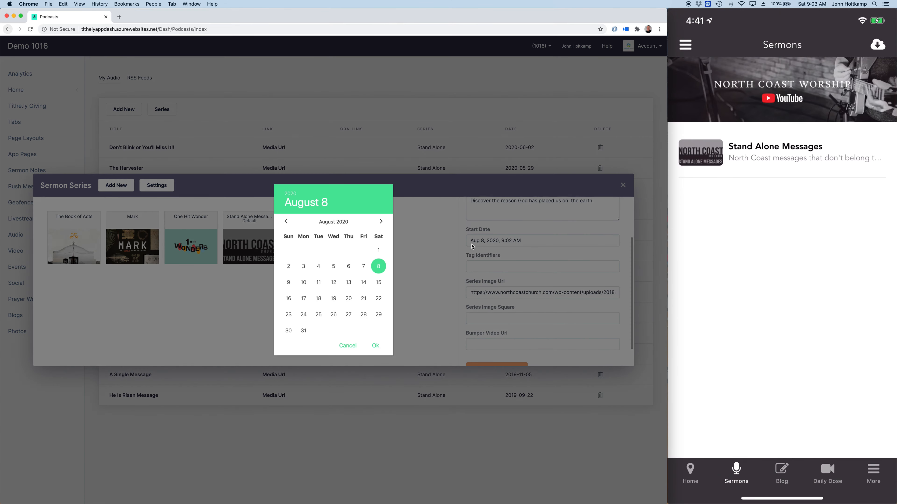
{"action": "left_click", "coordinate": [285, 224]}
{"action": "left_click", "coordinate": [286, 226]}
{"action": "left_click", "coordinate": [286, 229]}
{"action": "left_click", "coordinate": [289, 266]}
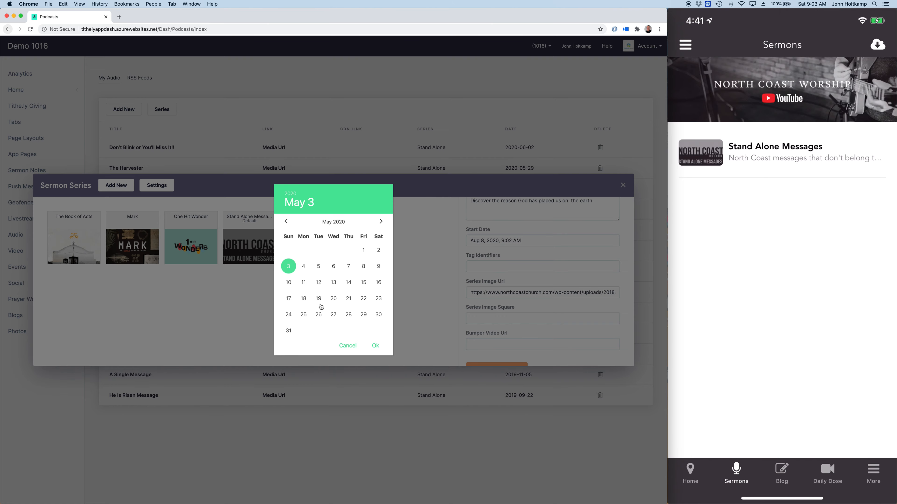
{"action": "left_click", "coordinate": [374, 349]}
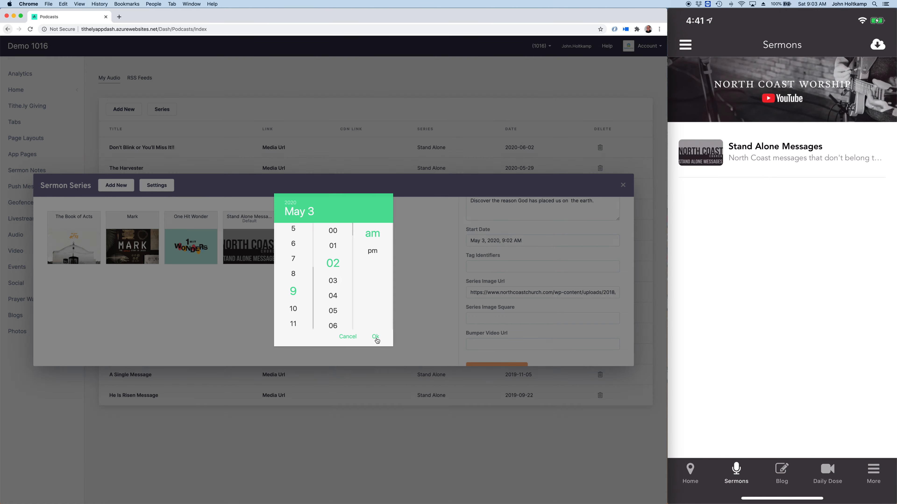
{"action": "left_click", "coordinate": [375, 337]}
Step: Create the Why Am I Here series and close the sermon series window
{"action": "scroll", "coordinate": [483, 348], "scroll_direction": "down", "scroll_amount": 2}
{"action": "left_click", "coordinate": [486, 345]}
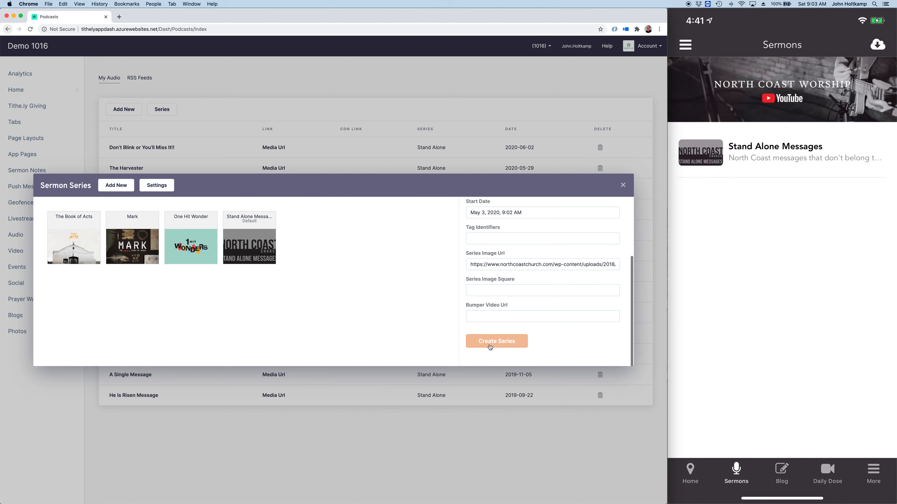
{"action": "left_click", "coordinate": [490, 345]}
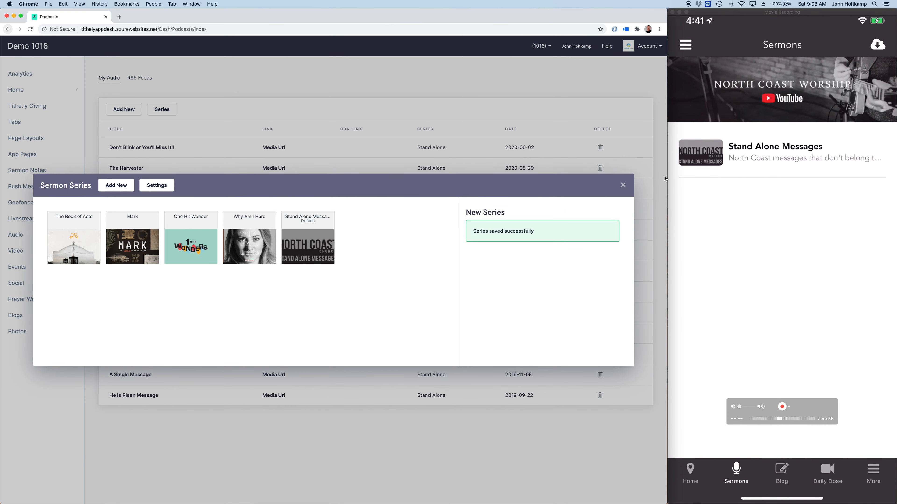
{"action": "left_click", "coordinate": [623, 186]}
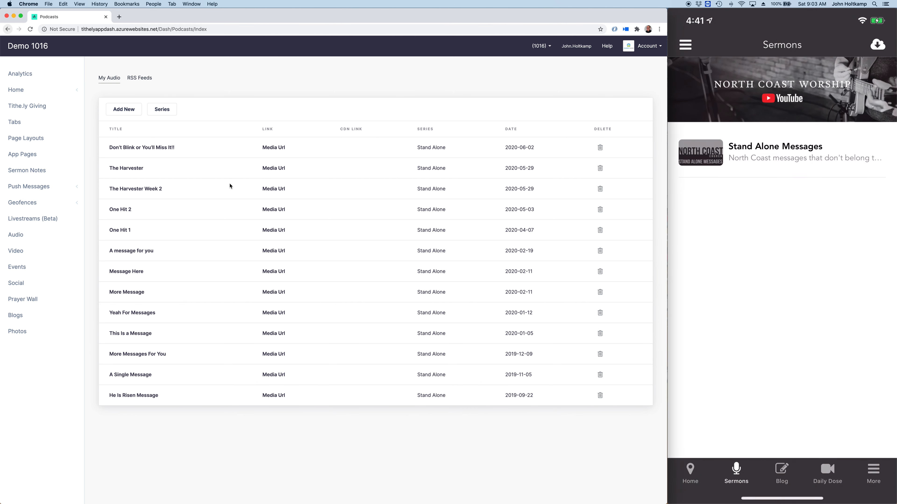
Step: Assign the audio "Don't Blink or You'll Miss It!!" to The Book of Acts series and save it
{"action": "left_click", "coordinate": [158, 148]}
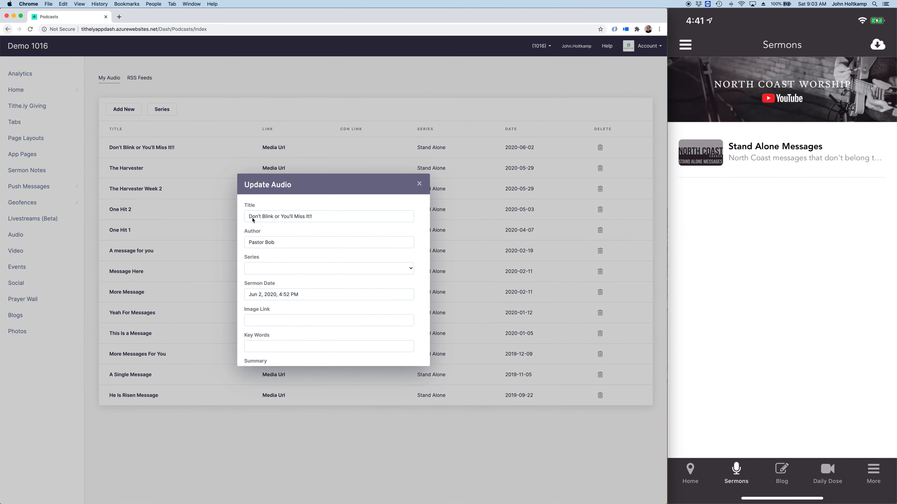
{"action": "left_click", "coordinate": [279, 269]}
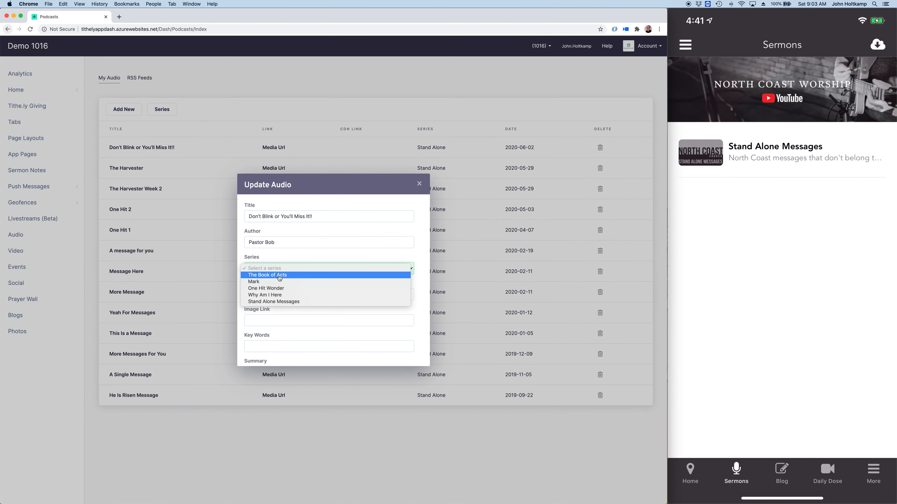
{"action": "left_click", "coordinate": [303, 275]}
{"action": "scroll", "coordinate": [323, 313], "scroll_direction": "down", "scroll_amount": 5}
{"action": "left_click", "coordinate": [261, 339]}
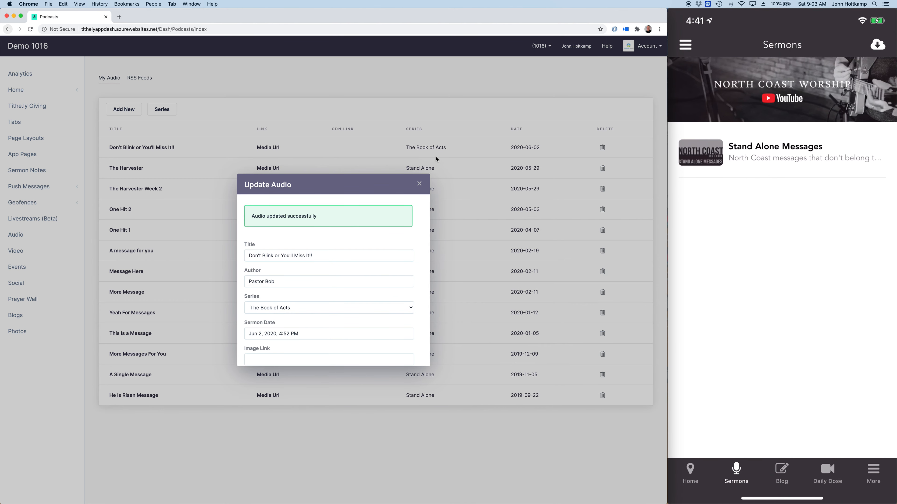
{"action": "left_click", "coordinate": [419, 184]}
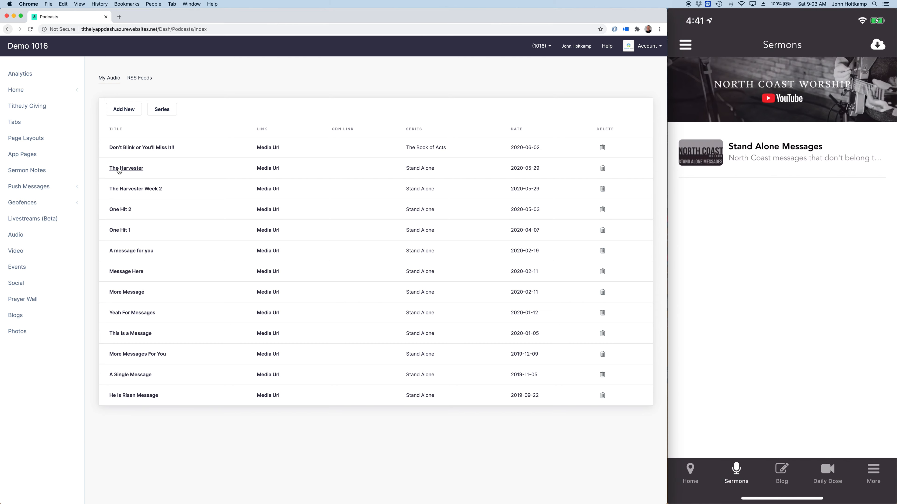
Step: Assign the audio "The Harvester" to The Book of Acts series and save it
{"action": "left_click", "coordinate": [122, 169]}
{"action": "left_click", "coordinate": [286, 271]}
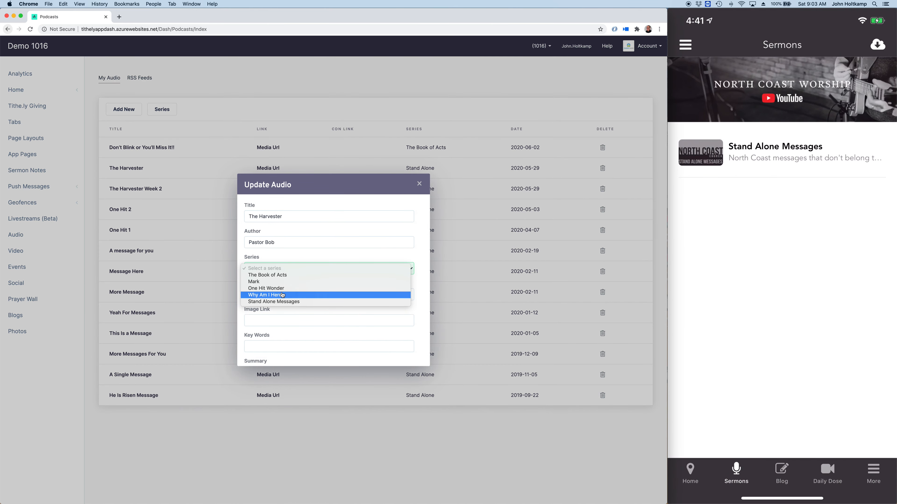
{"action": "left_click", "coordinate": [284, 276]}
{"action": "scroll", "coordinate": [304, 304], "scroll_direction": "down", "scroll_amount": 5}
{"action": "left_click", "coordinate": [273, 338]}
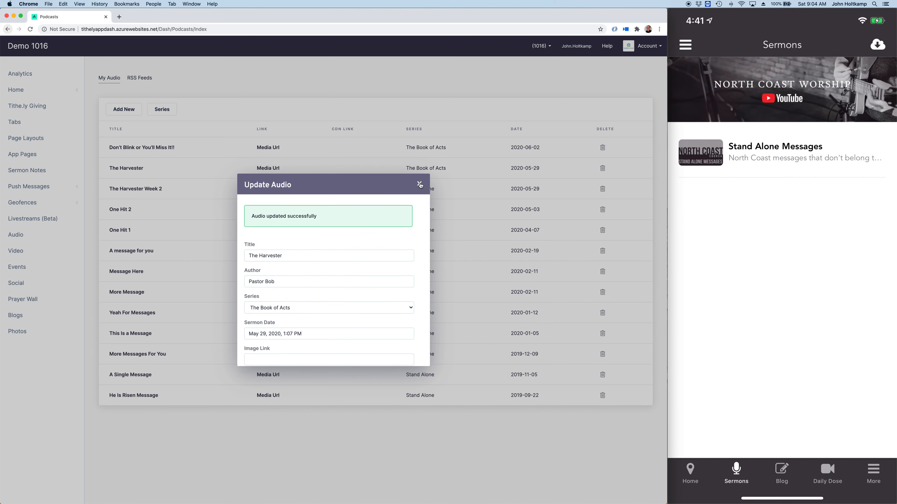
{"action": "left_click", "coordinate": [419, 184]}
Step: Assign the audio "The Harvester Week 2" to The Book of Acts series and save it
{"action": "left_click", "coordinate": [136, 189]}
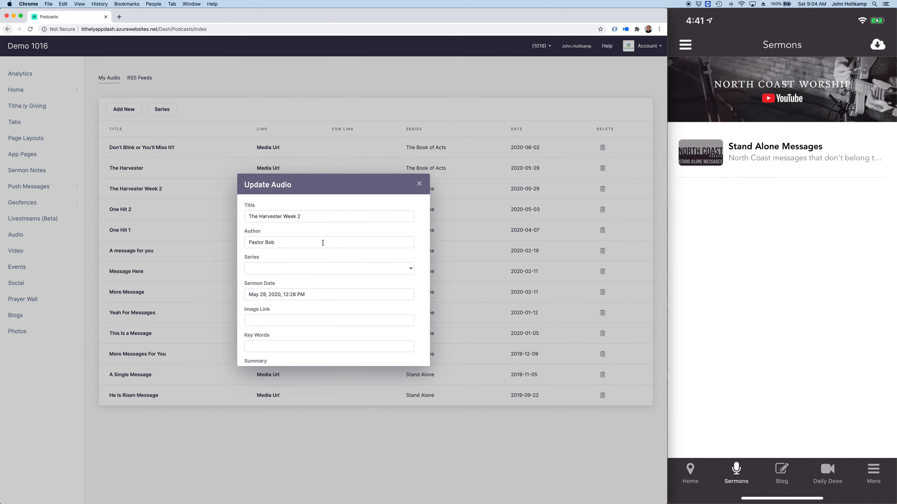
{"action": "left_click", "coordinate": [313, 269]}
{"action": "left_click", "coordinate": [311, 278]}
{"action": "scroll", "coordinate": [362, 340], "scroll_direction": "down", "scroll_amount": 5}
{"action": "left_click", "coordinate": [277, 339]}
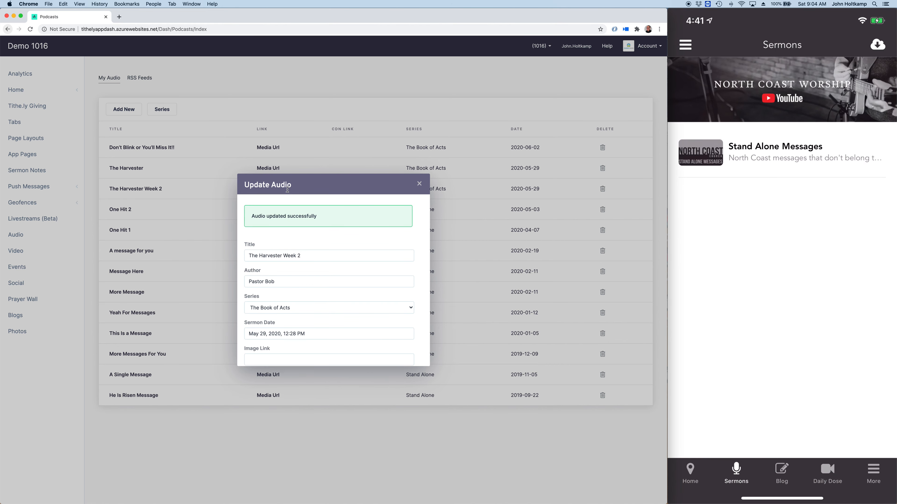
{"action": "left_click", "coordinate": [419, 183]}
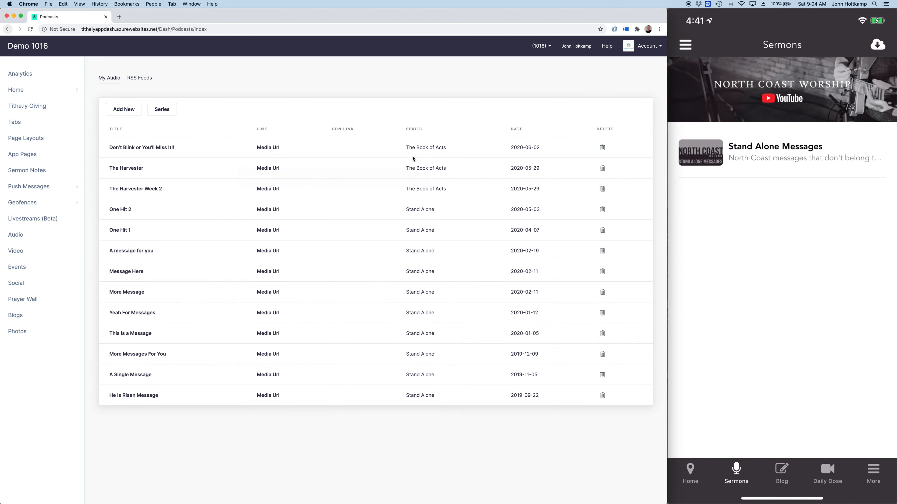
Step: Assign the audio "One Hit 2" to the One Hit Wonder series and save it
{"action": "left_click", "coordinate": [126, 210]}
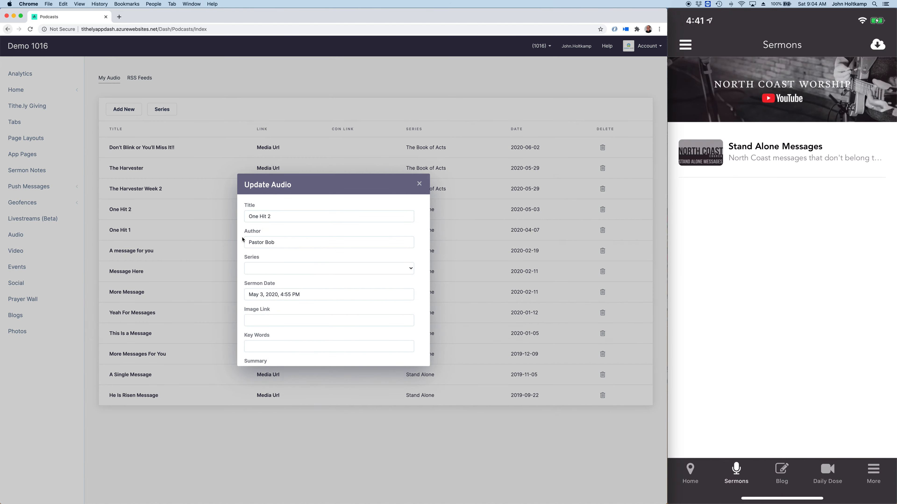
{"action": "left_click", "coordinate": [274, 276]}
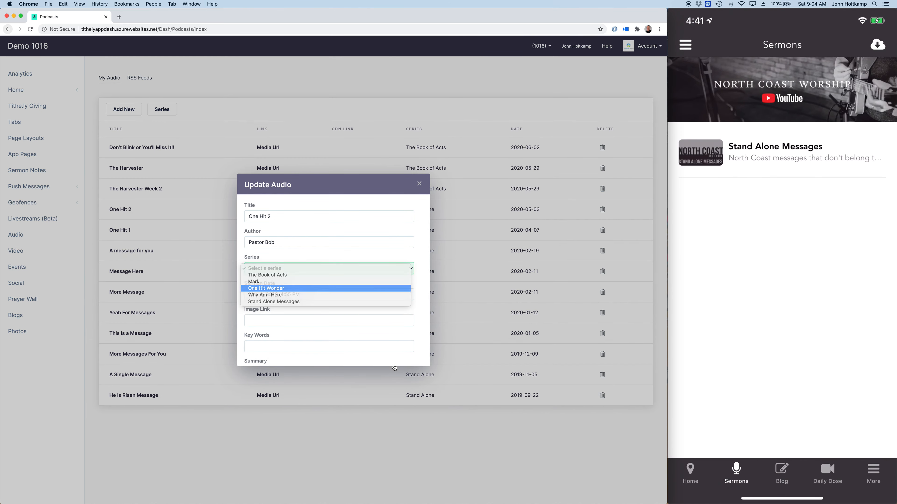
{"action": "left_click", "coordinate": [275, 291]}
{"action": "scroll", "coordinate": [343, 328], "scroll_direction": "down", "scroll_amount": 1}
{"action": "scroll", "coordinate": [343, 328], "scroll_direction": "down", "scroll_amount": 5}
{"action": "left_click", "coordinate": [281, 338]}
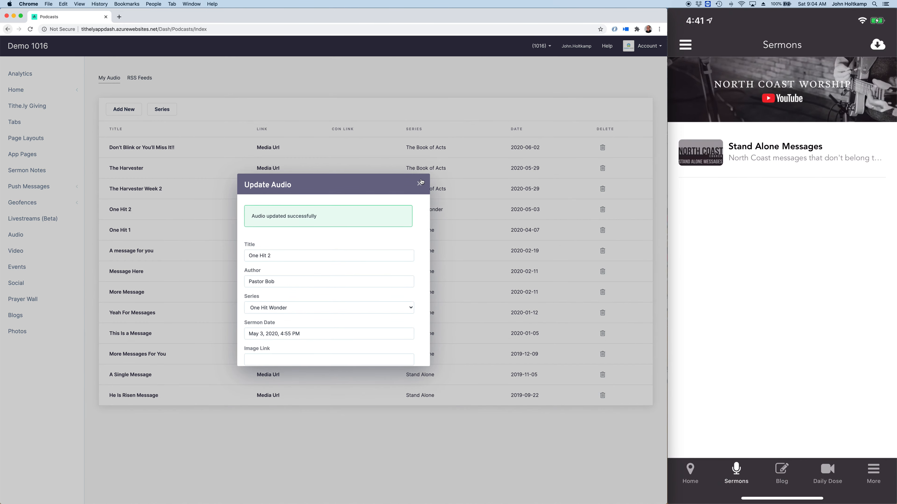
Step: Assign the audio "One Hit 1" to the One Hit Wonder series and save it
{"action": "left_click", "coordinate": [121, 230]}
{"action": "scroll", "coordinate": [286, 298], "scroll_direction": "down", "scroll_amount": 3}
{"action": "scroll", "coordinate": [286, 298], "scroll_direction": "down", "scroll_amount": 2}
{"action": "left_click", "coordinate": [270, 219]}
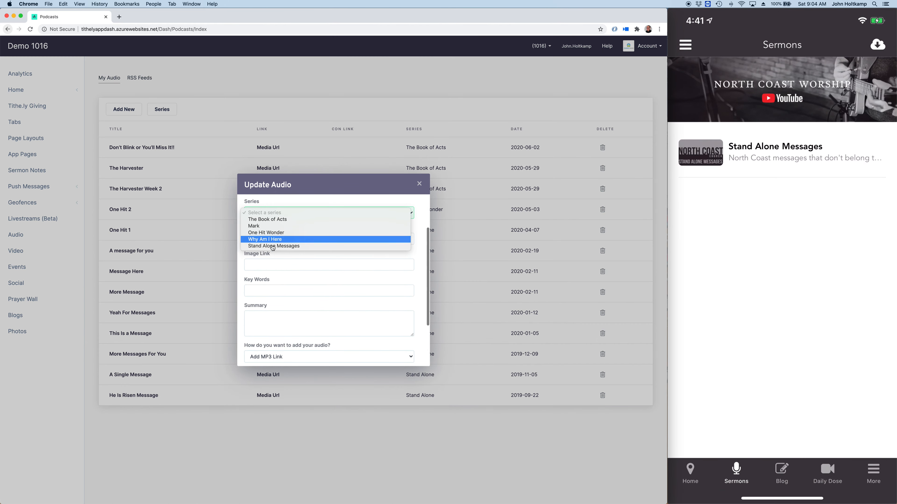
{"action": "left_click", "coordinate": [274, 233]}
{"action": "scroll", "coordinate": [350, 335], "scroll_direction": "down", "scroll_amount": 3}
{"action": "left_click", "coordinate": [263, 339]}
{"action": "left_click", "coordinate": [420, 183]}
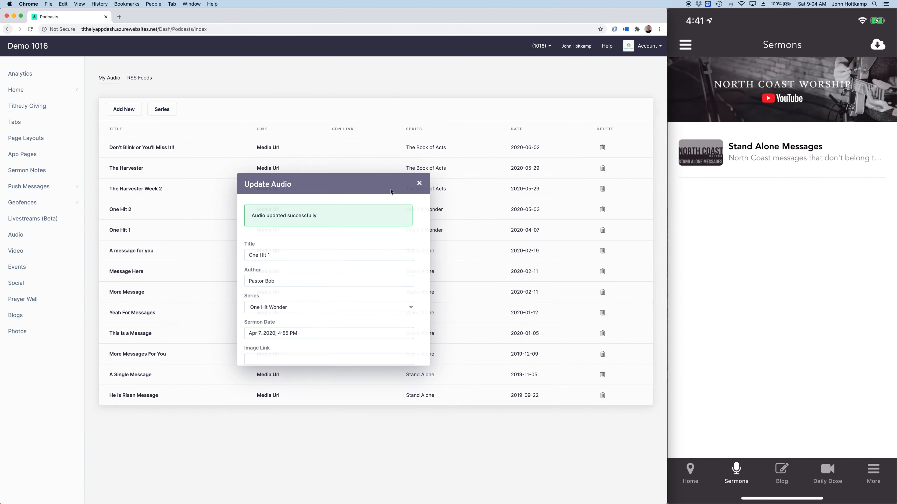
Step: Assign the audio "A message for you" to the Mark series and save it
{"action": "left_click", "coordinate": [144, 251]}
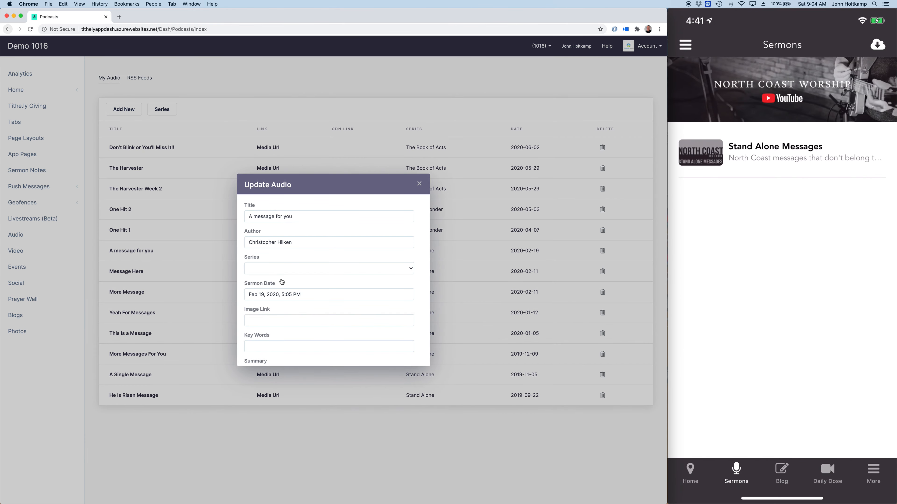
{"action": "left_click", "coordinate": [280, 269]}
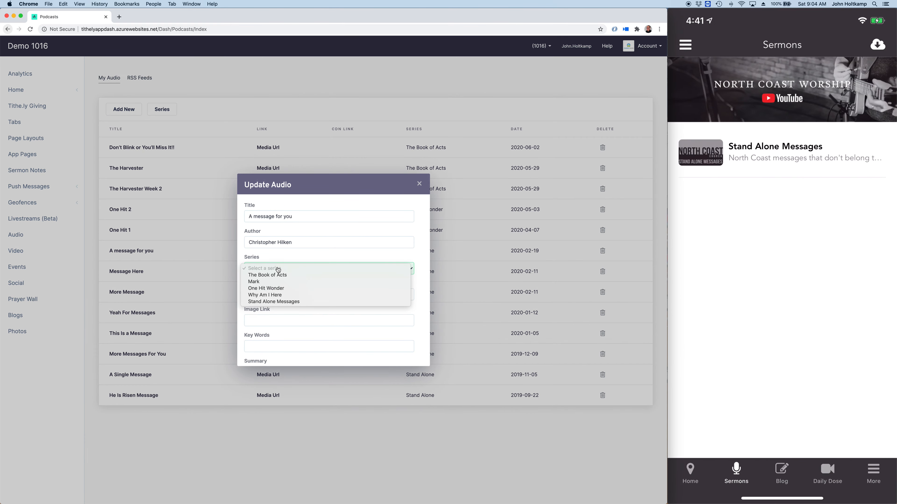
{"action": "left_click", "coordinate": [271, 283]}
{"action": "scroll", "coordinate": [328, 326], "scroll_direction": "down", "scroll_amount": 5}
{"action": "left_click", "coordinate": [281, 339]}
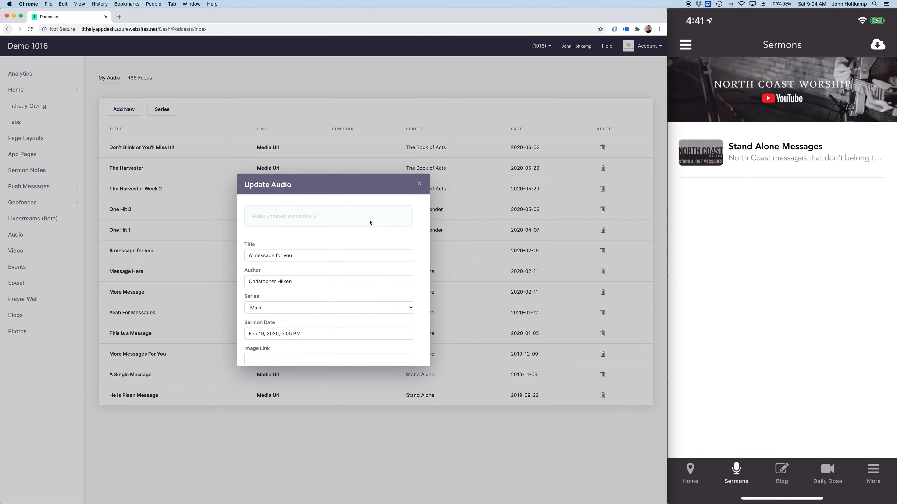
{"action": "left_click", "coordinate": [419, 183]}
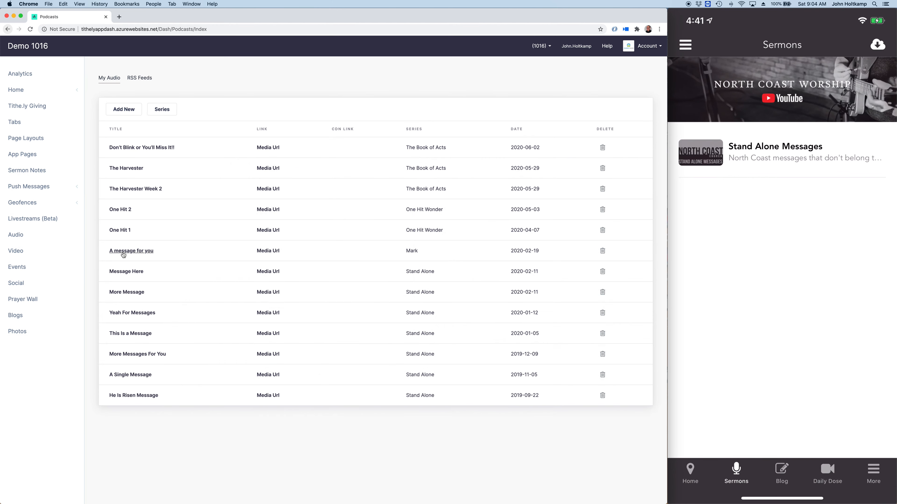
Step: Assign the audio "Message Here" to the Mark series and save it
{"action": "left_click", "coordinate": [122, 272]}
{"action": "left_click", "coordinate": [265, 269]}
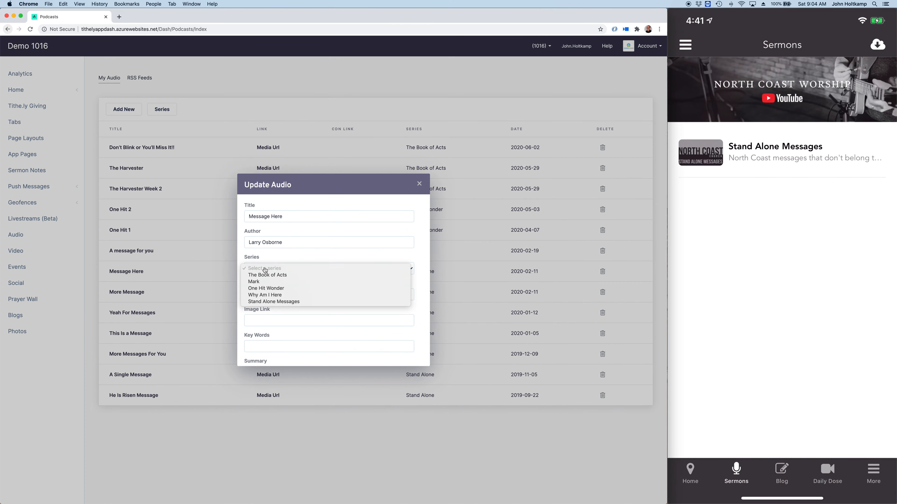
{"action": "left_click", "coordinate": [273, 302]}
{"action": "scroll", "coordinate": [310, 332], "scroll_direction": "down", "scroll_amount": 5}
{"action": "left_click", "coordinate": [279, 340]}
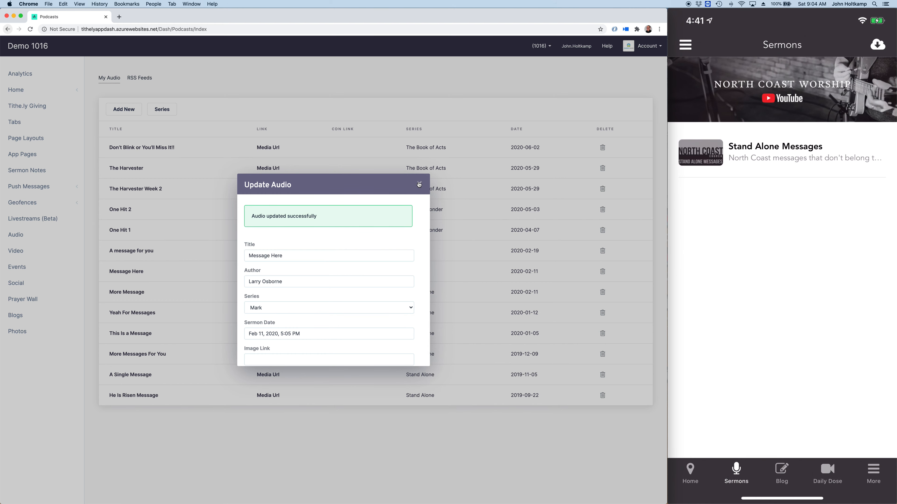
{"action": "left_click", "coordinate": [419, 183]}
Step: Assign the audio "More Message" to the Why Am I Here series and save it
{"action": "left_click", "coordinate": [128, 296]}
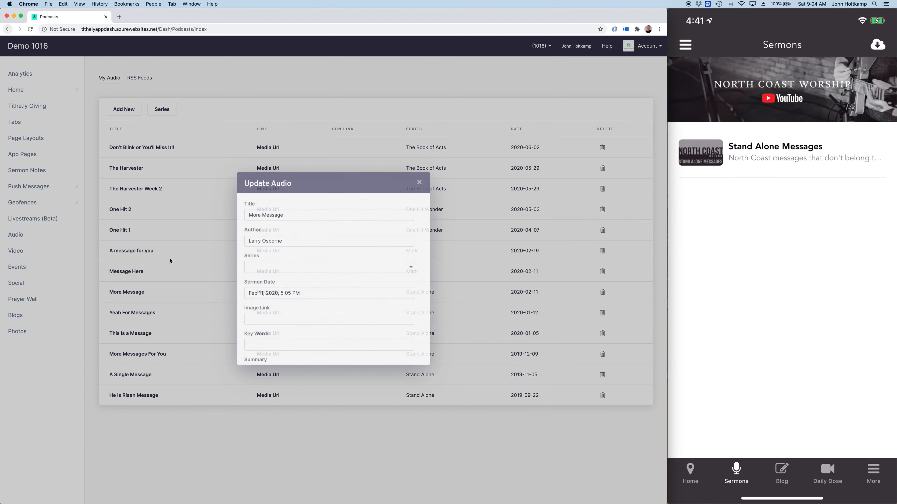
{"action": "left_click", "coordinate": [290, 273]}
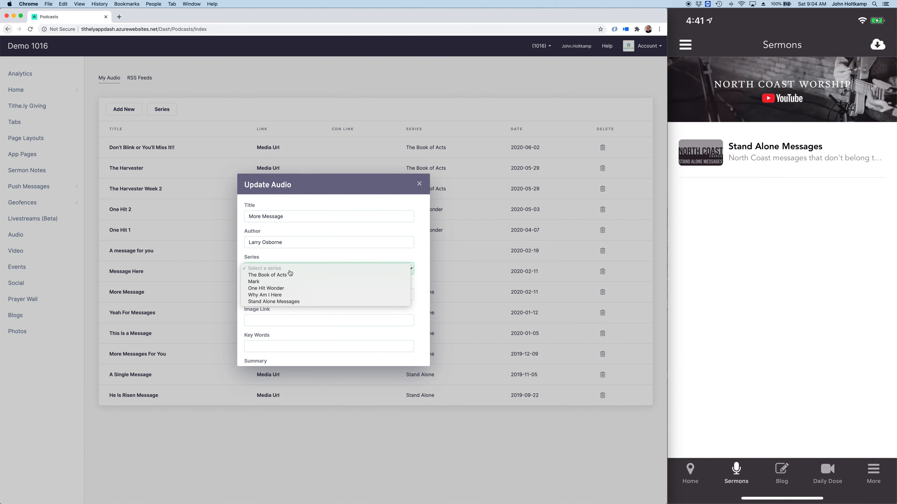
{"action": "left_click", "coordinate": [268, 295]}
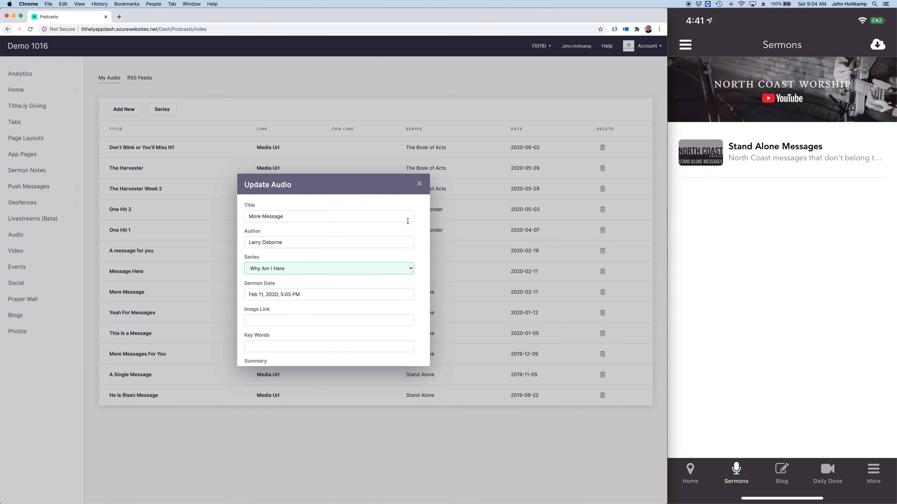
{"action": "scroll", "coordinate": [306, 335], "scroll_direction": "down", "scroll_amount": 4}
{"action": "left_click", "coordinate": [265, 340]}
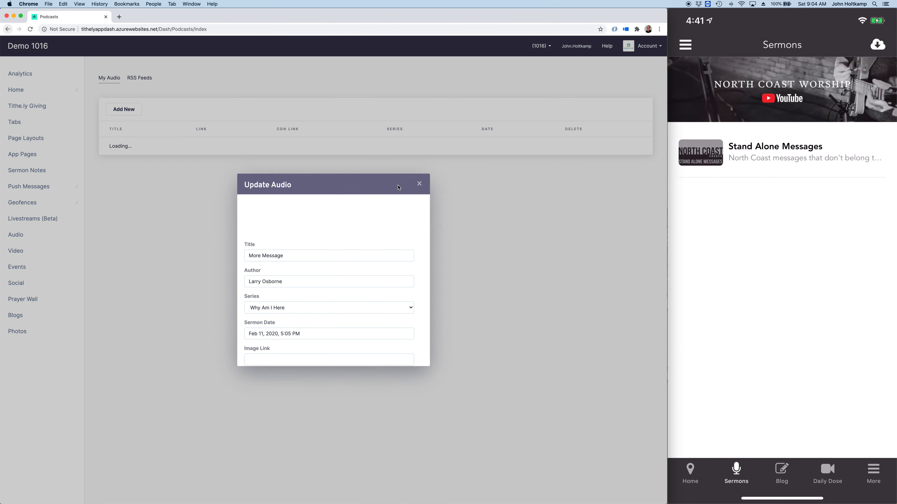
{"action": "left_click", "coordinate": [419, 185]}
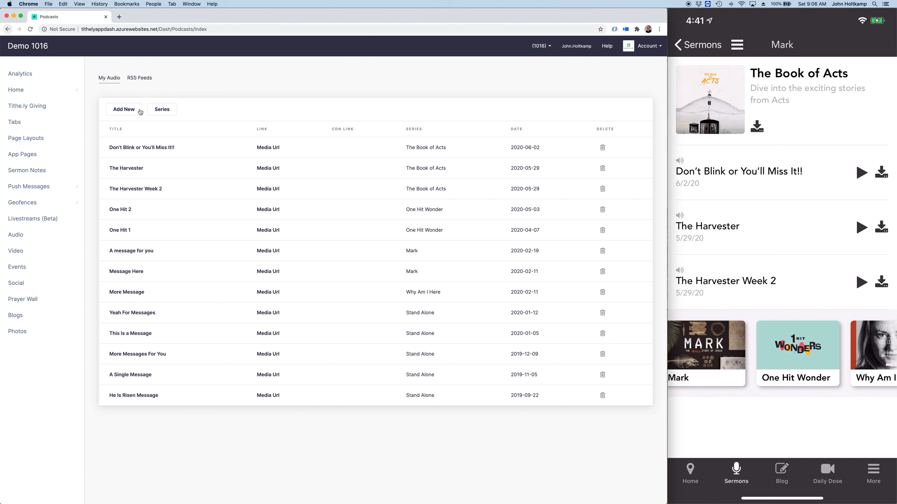
Step: Review the sermon series settings for the option to disable series, and close them without changes
{"action": "left_click", "coordinate": [167, 113]}
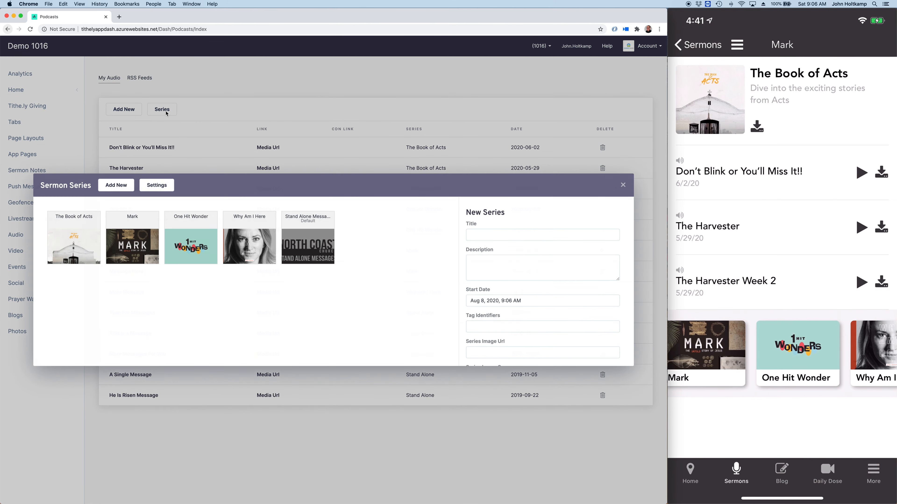
{"action": "left_click", "coordinate": [162, 190]}
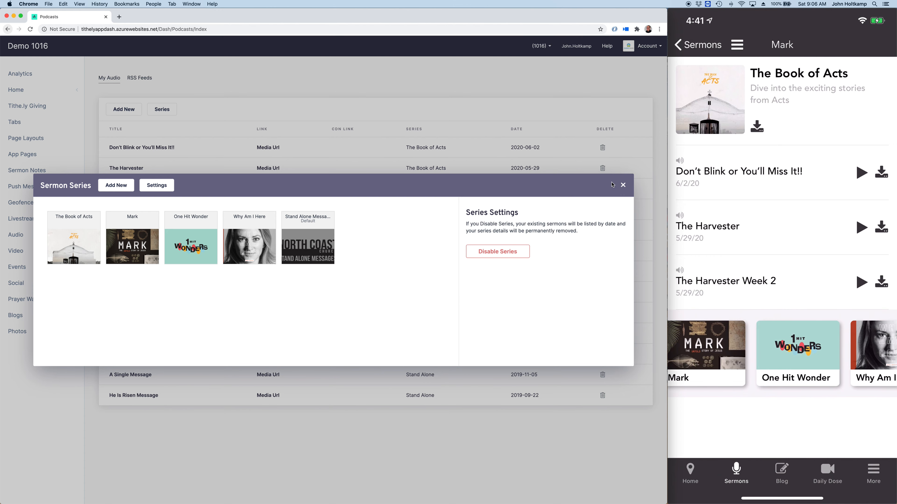
{"action": "left_click", "coordinate": [623, 184]}
Step: Set the list display type of the main Sermons tab to Grid (new grid view) and save the app tabs
{"action": "left_click", "coordinate": [11, 124]}
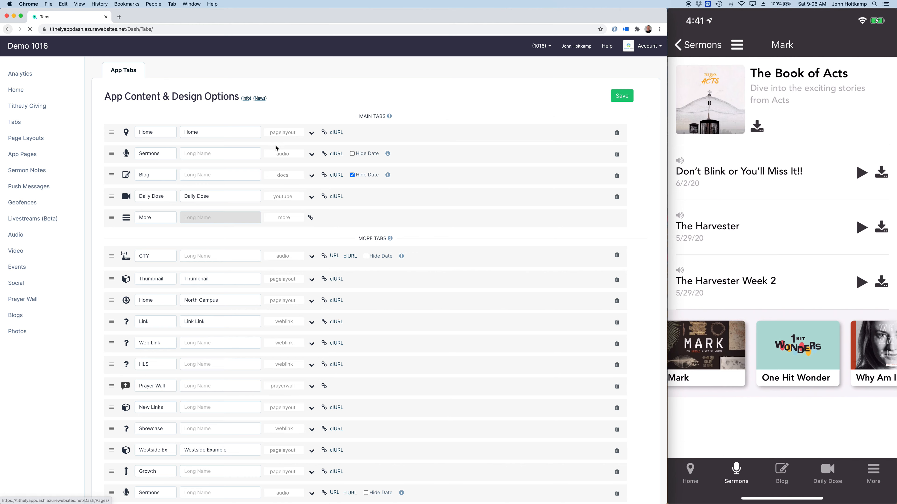
{"action": "left_click", "coordinate": [313, 155]}
{"action": "scroll", "coordinate": [196, 258], "scroll_direction": "down", "scroll_amount": 3}
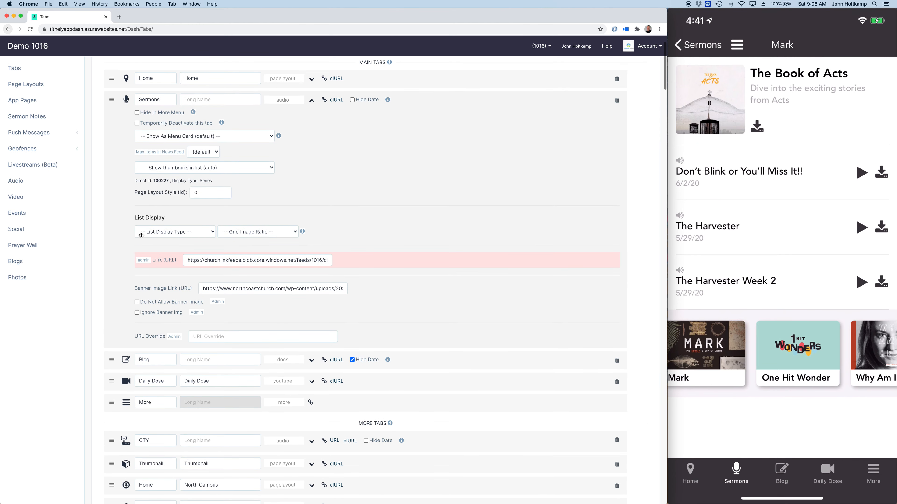
{"action": "scroll", "coordinate": [173, 214], "scroll_direction": "up", "scroll_amount": 3}
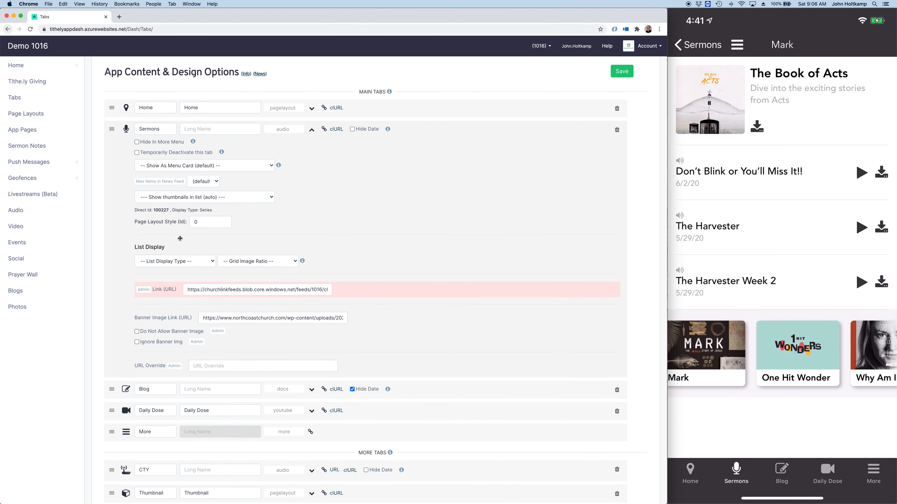
{"action": "mouse_move", "coordinate": [767, 405]}
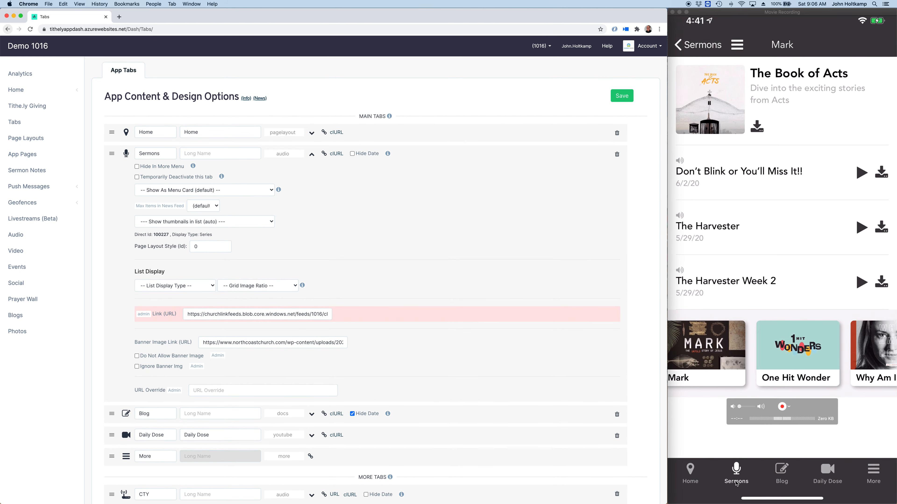
{"action": "left_click", "coordinate": [164, 288]}
{"action": "left_click", "coordinate": [172, 300]}
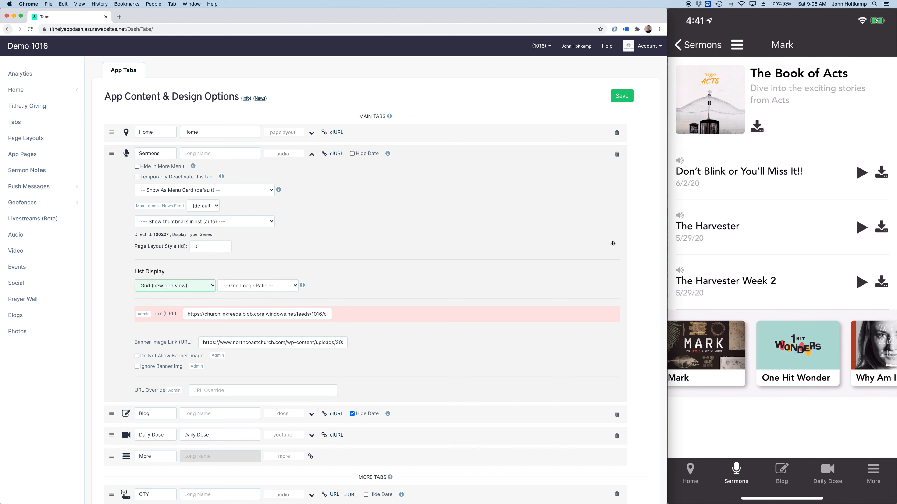
{"action": "left_click", "coordinate": [613, 99]}
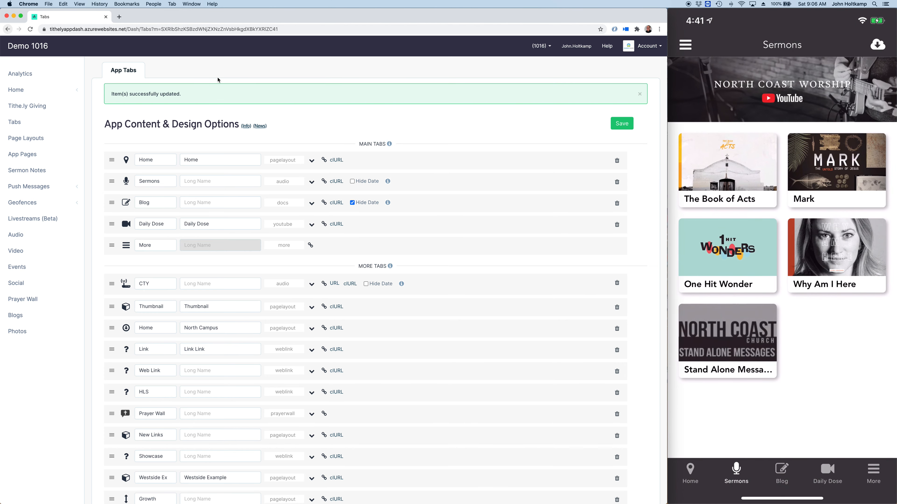
Step: Switch the main Sermons tab's list display type to List (traditional view) and save the app tabs
{"action": "scroll", "coordinate": [176, 141], "scroll_direction": "down", "scroll_amount": 2}
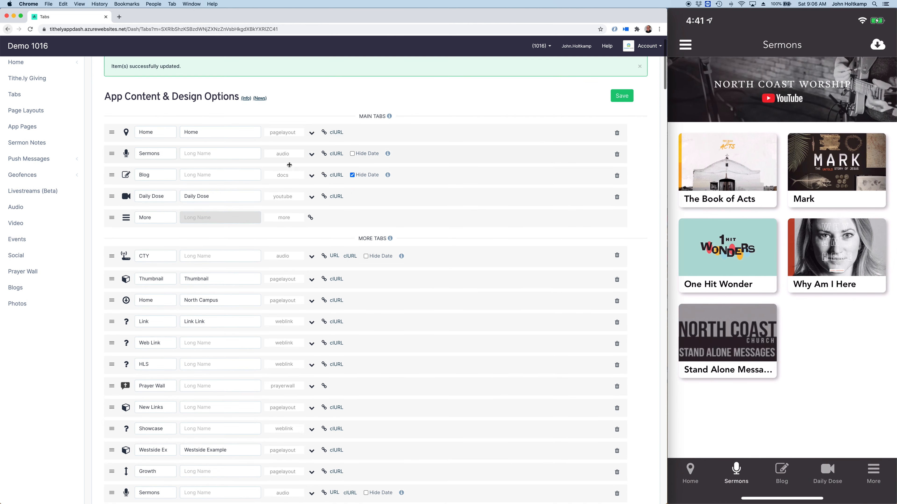
{"action": "left_click", "coordinate": [310, 155]}
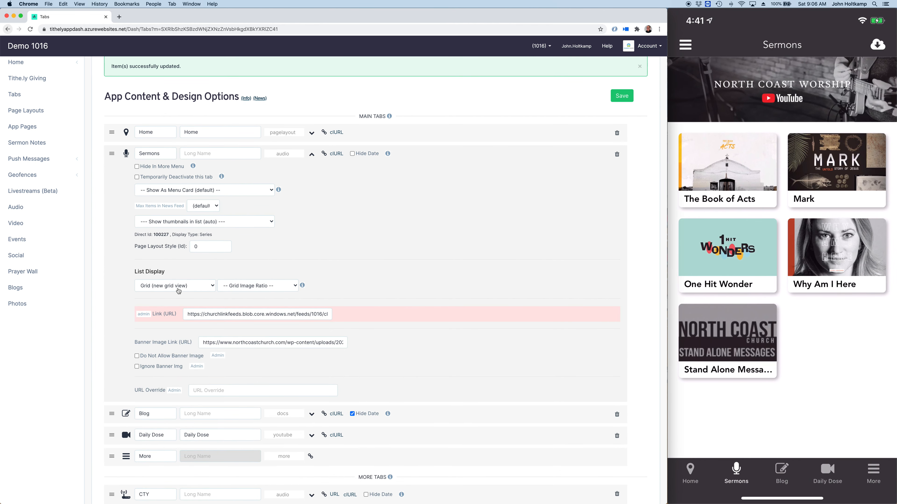
{"action": "left_click", "coordinate": [176, 287]}
{"action": "left_click", "coordinate": [171, 277]}
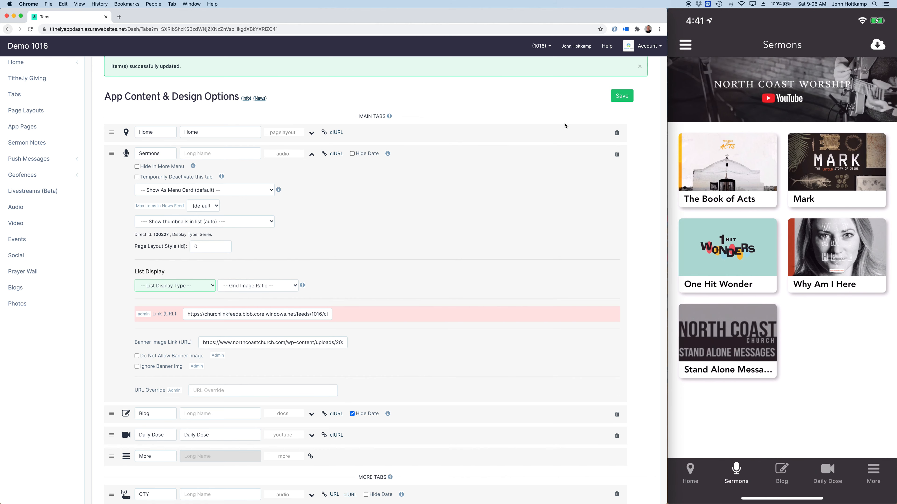
{"action": "left_click", "coordinate": [157, 286]}
{"action": "left_click", "coordinate": [156, 306]}
{"action": "left_click", "coordinate": [623, 98]}
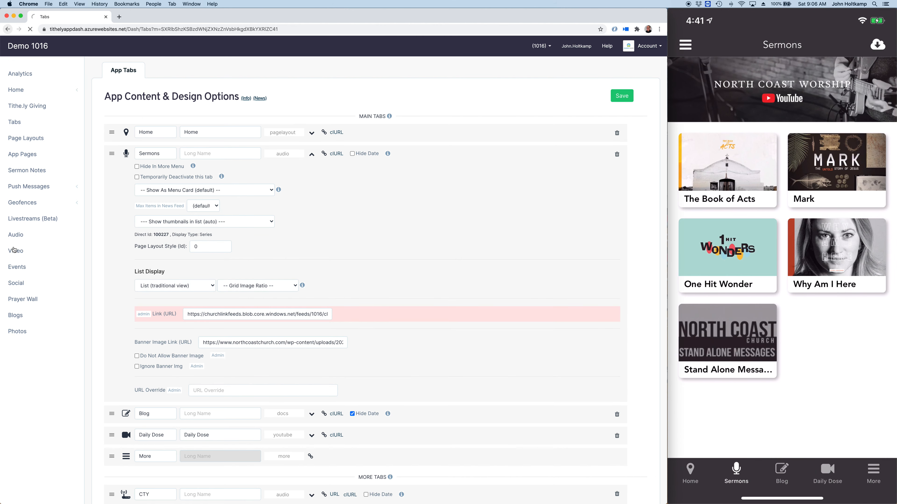
Step: Disable series for the audio sermons in the series settings and confirm the removal
{"action": "left_click", "coordinate": [15, 236]}
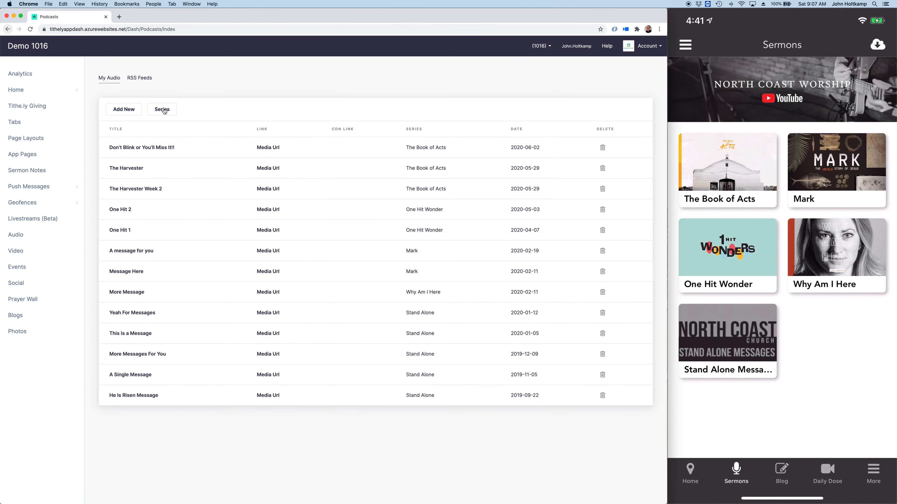
{"action": "left_click", "coordinate": [162, 109]}
{"action": "left_click", "coordinate": [156, 185]}
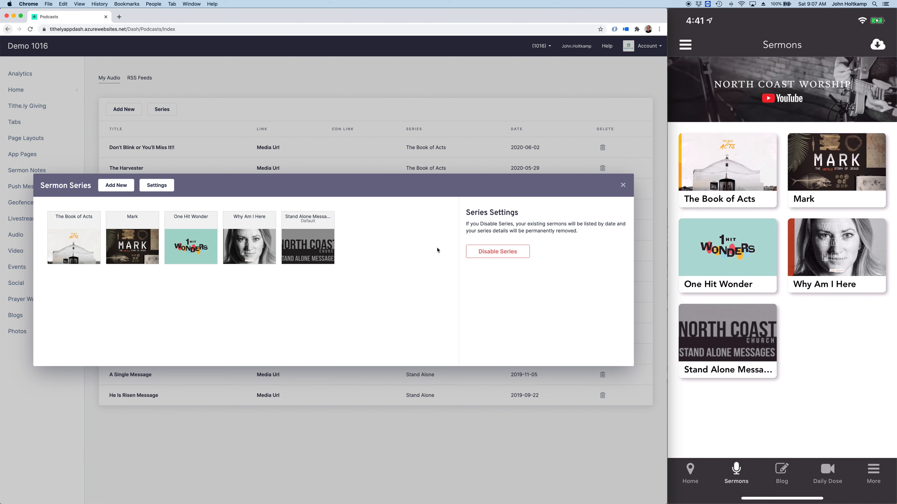
{"action": "left_click", "coordinate": [483, 253]}
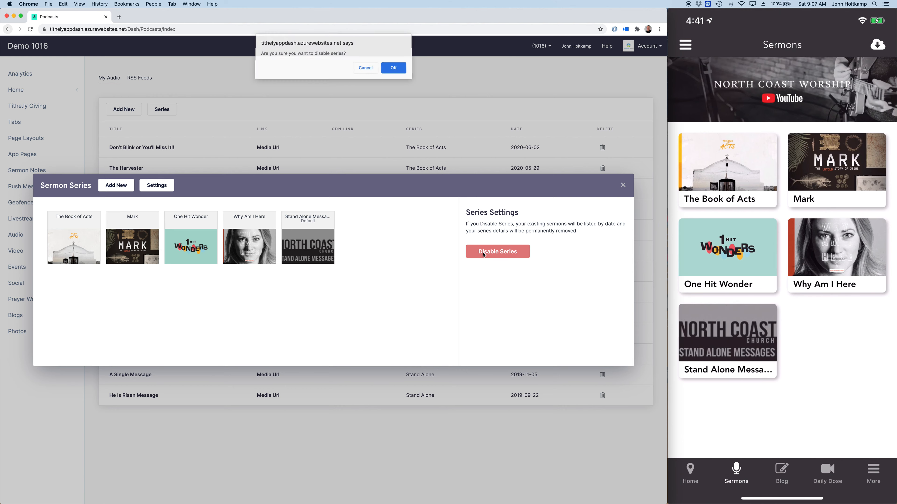
{"action": "left_click", "coordinate": [385, 69]}
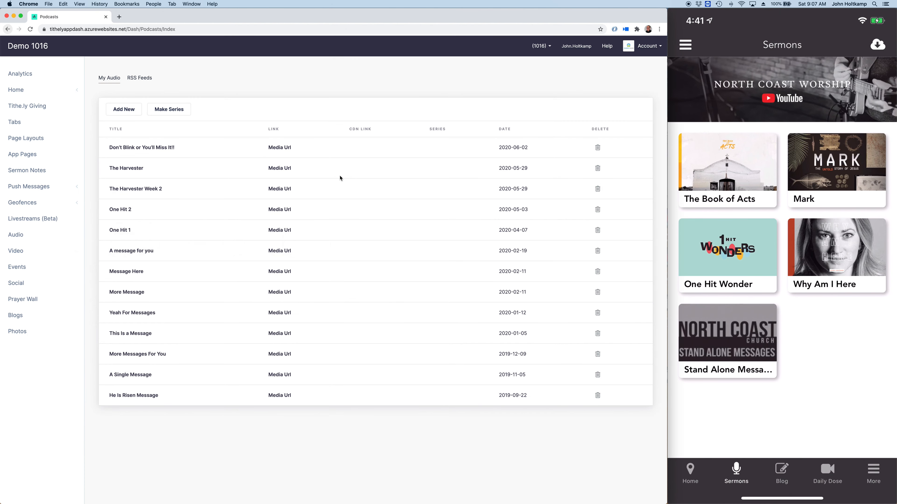